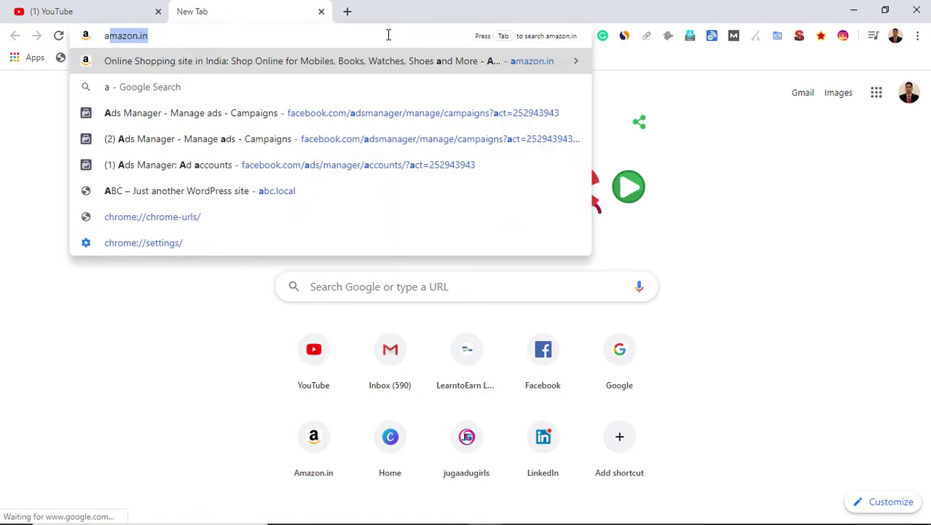
Search the web for "amazon associates" and open the Amazon.in Associates site
{"action": "type", "text": "ssociate"}
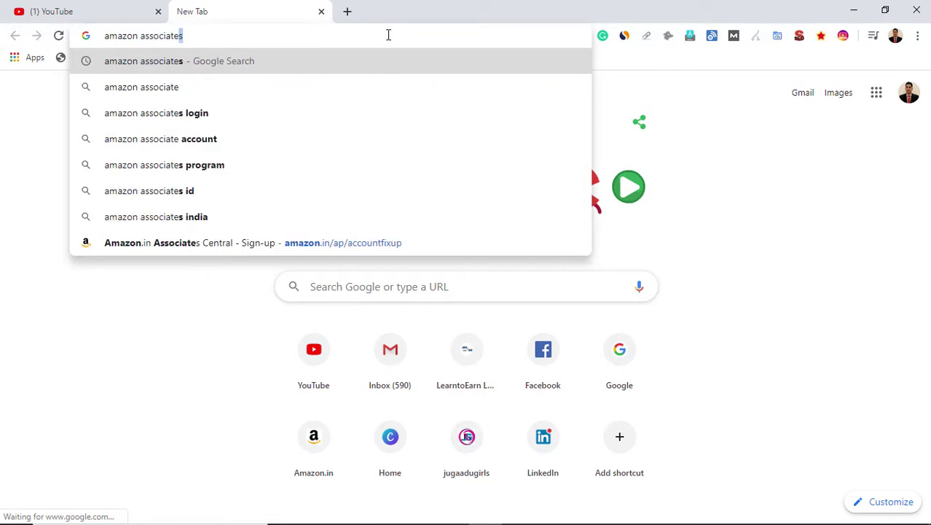
{"action": "key", "text": "Return"}
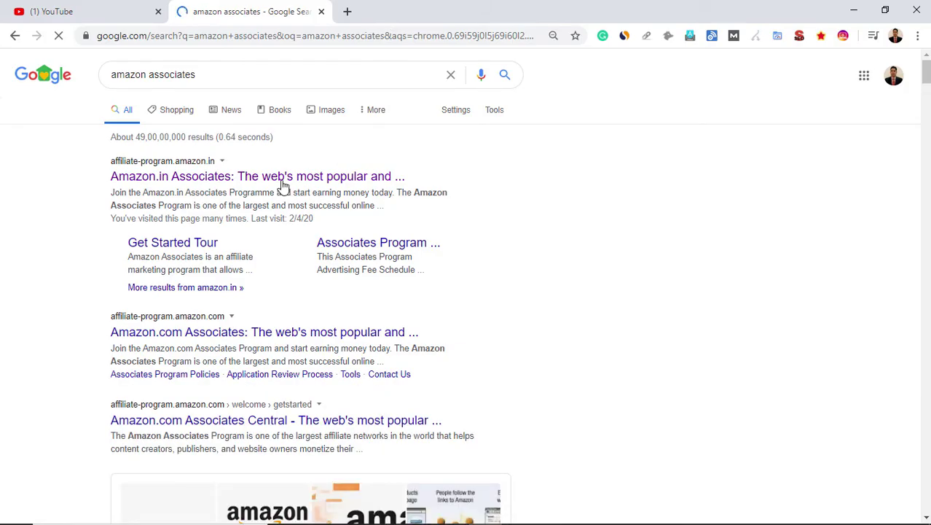
{"action": "left_click", "coordinate": [220, 182]}
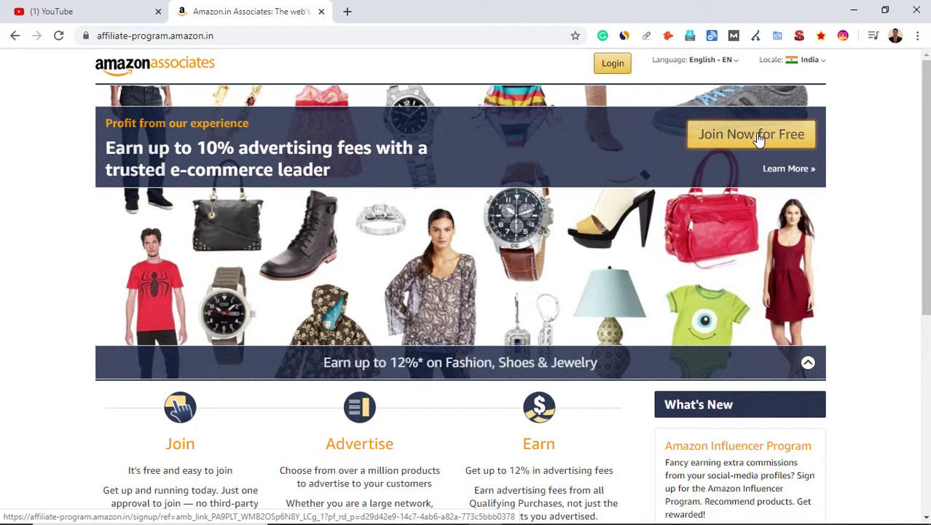
Start the free Associates sign-up and log in with the Amazon account
{"action": "left_click", "coordinate": [760, 137]}
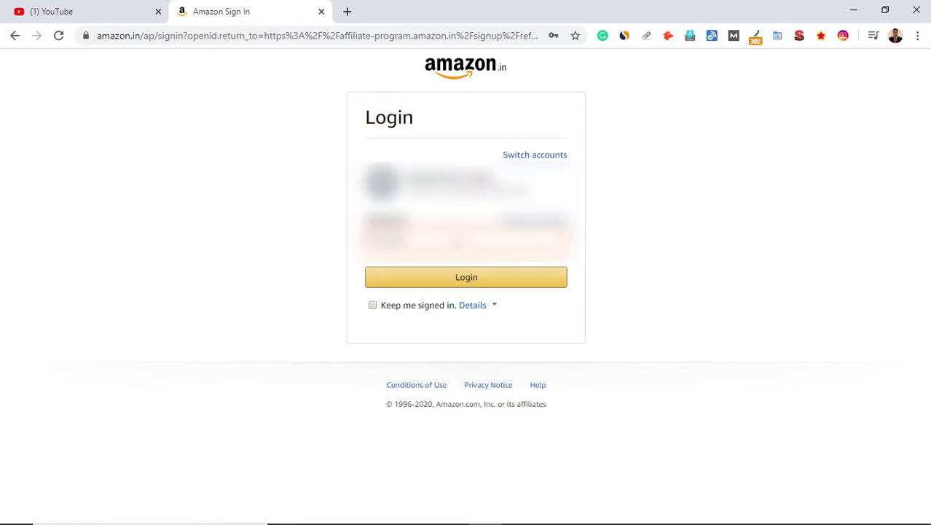
{"action": "left_click", "coordinate": [468, 278]}
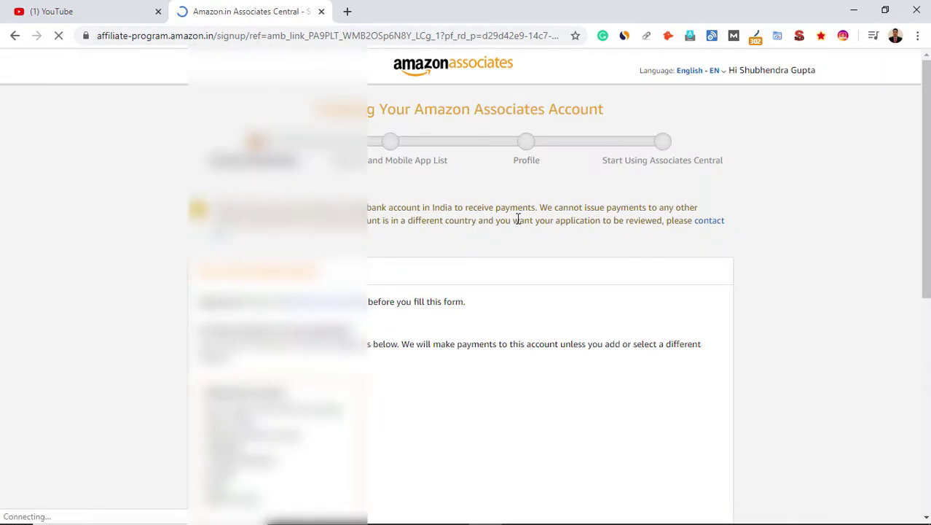
Review the payee and main contact details, answer No to the U.S. person tax question, and continue to the website list
{"action": "scroll", "coordinate": [523, 264], "scroll_direction": "down", "scroll_amount": 2}
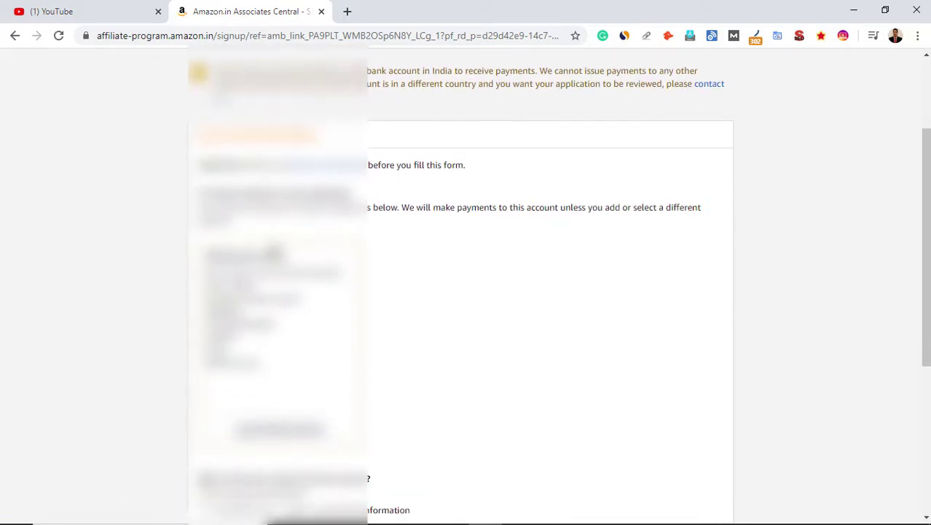
{"action": "scroll", "coordinate": [382, 279], "scroll_direction": "down", "scroll_amount": 3}
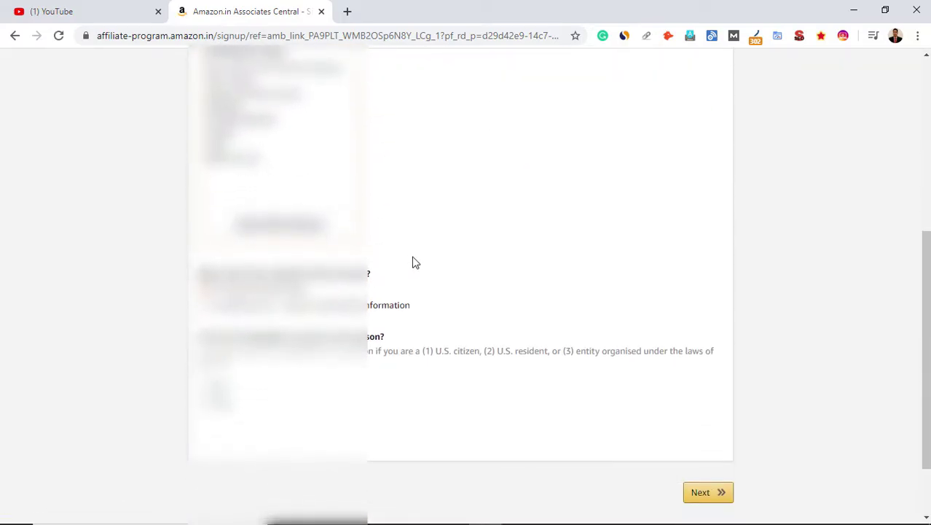
{"action": "scroll", "coordinate": [426, 237], "scroll_direction": "up", "scroll_amount": 2}
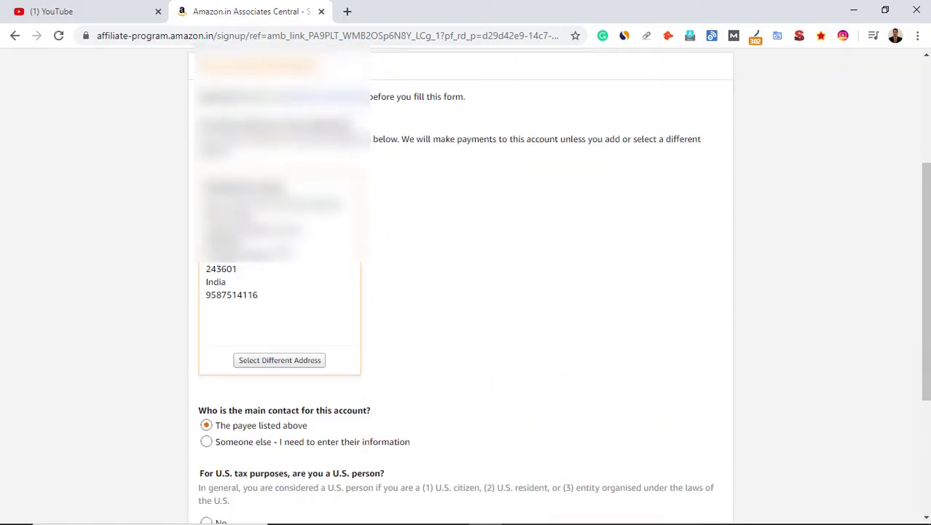
{"action": "scroll", "coordinate": [406, 305], "scroll_direction": "down", "scroll_amount": 2}
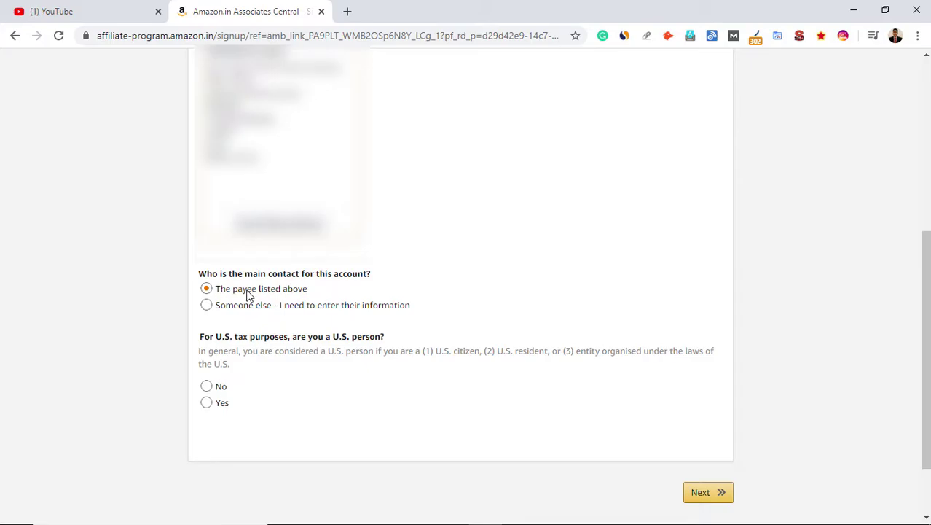
{"action": "scroll", "coordinate": [343, 290], "scroll_direction": "up", "scroll_amount": 2}
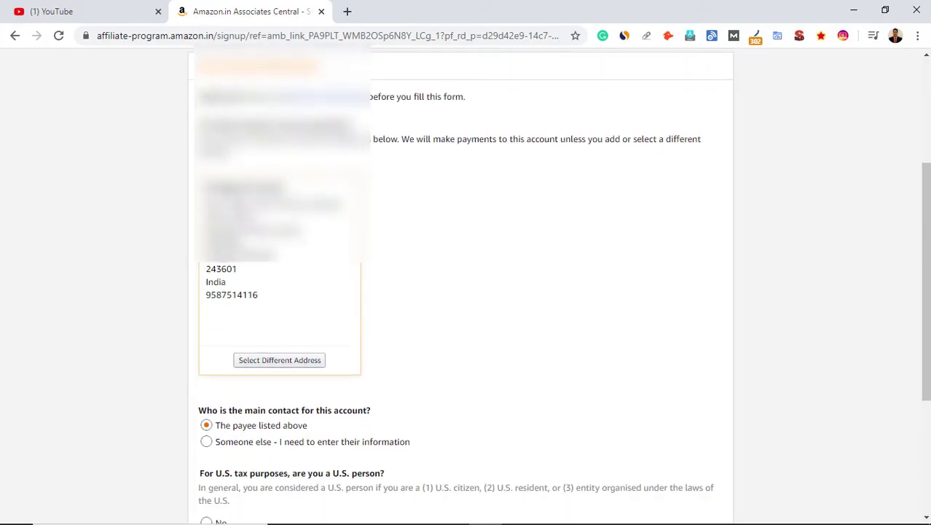
{"action": "scroll", "coordinate": [489, 296], "scroll_direction": "down", "scroll_amount": 3}
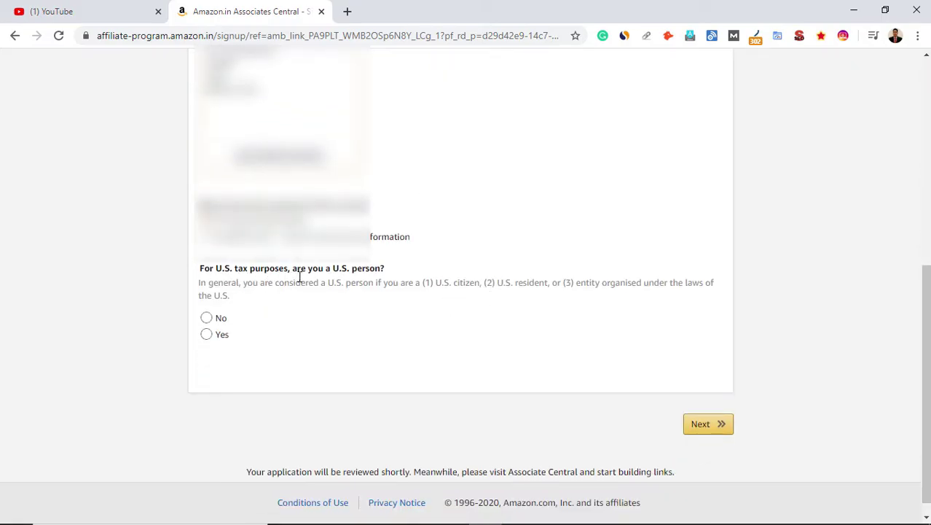
{"action": "left_click", "coordinate": [219, 320]}
{"action": "left_click", "coordinate": [711, 426]}
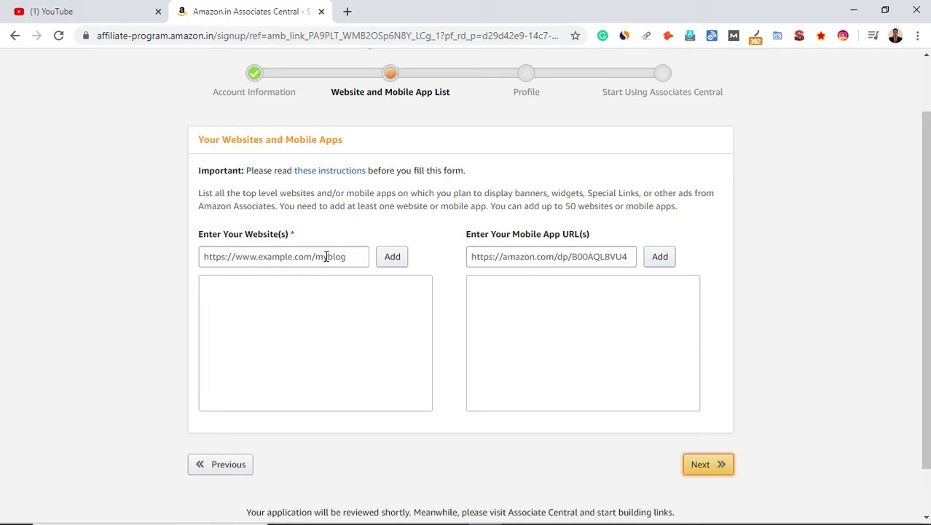
Open learntoearnlabs.com in a new tab and copy its address for the website entry
{"action": "scroll", "coordinate": [311, 246], "scroll_direction": "down", "scroll_amount": 1}
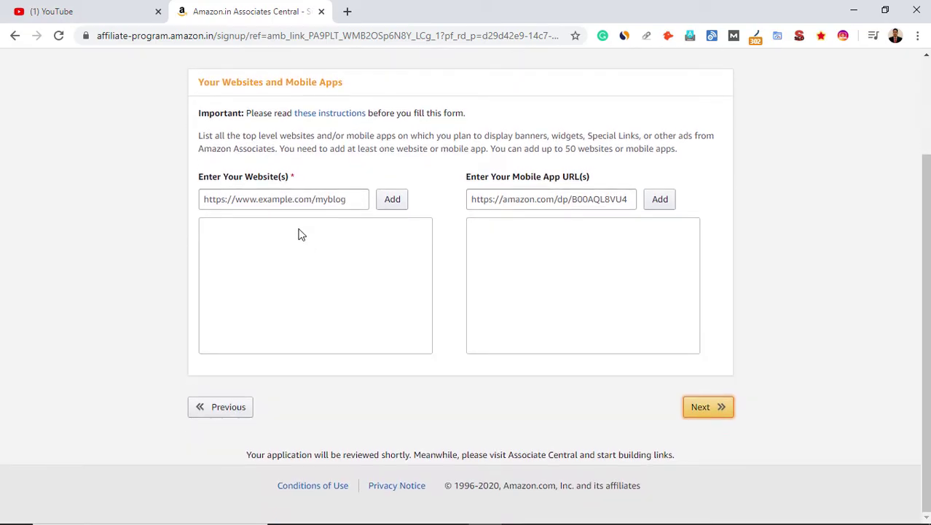
{"action": "left_click", "coordinate": [291, 201]}
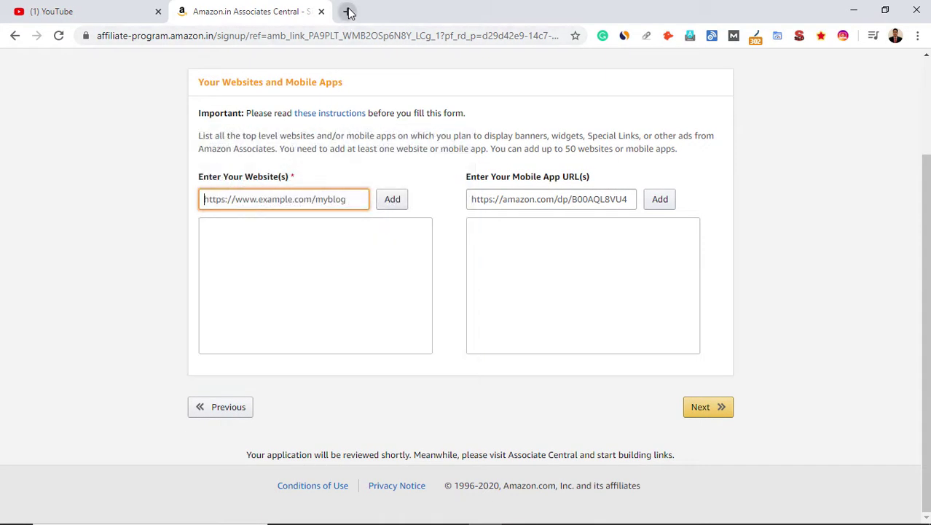
{"action": "left_click", "coordinate": [347, 13]}
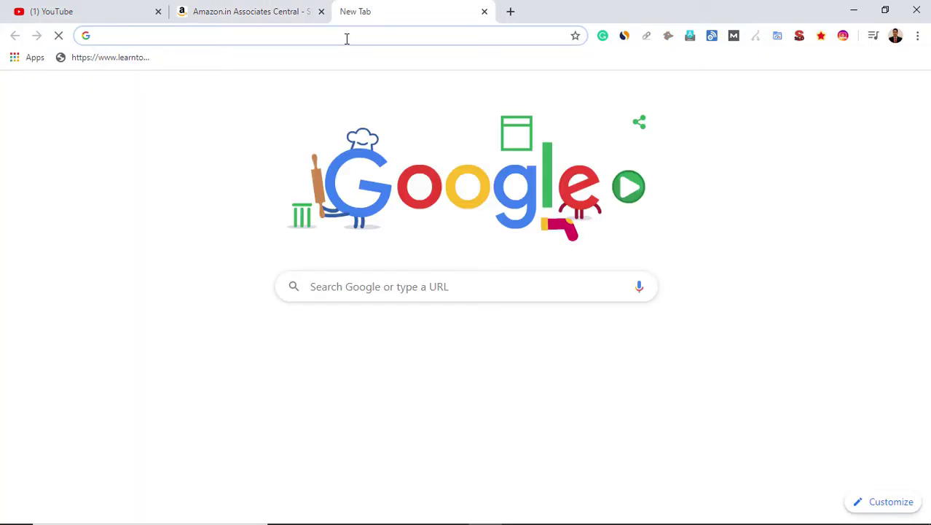
{"action": "type", "text": "lea"}
{"action": "key", "text": "Return"}
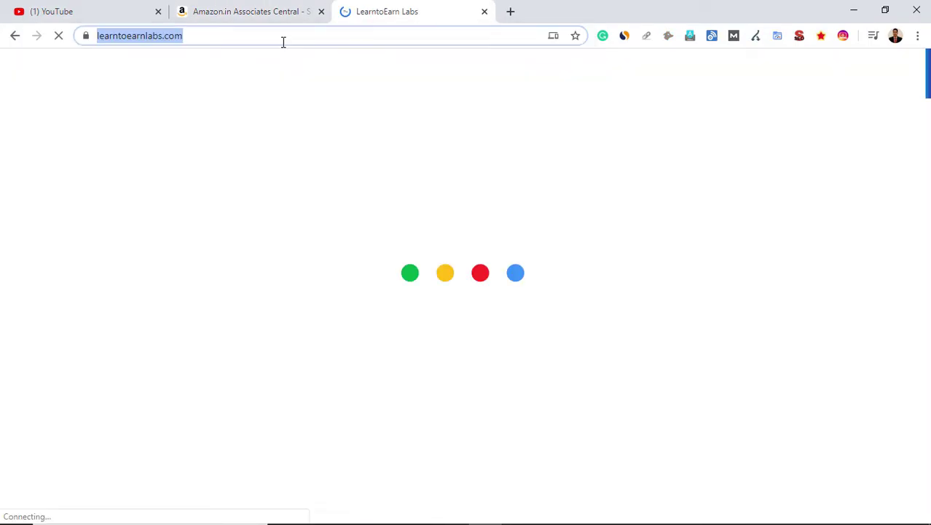
{"action": "left_click", "coordinate": [217, 9]}
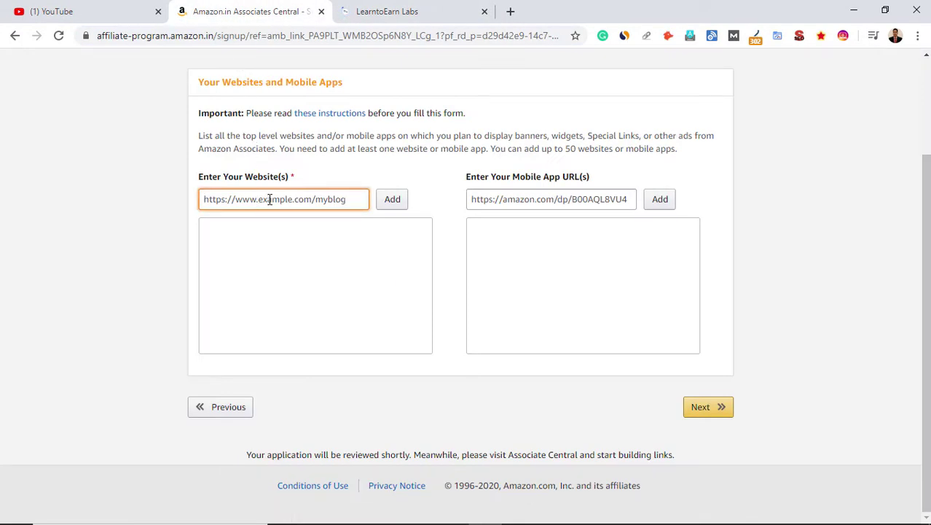
{"action": "type", "text": "https://www.learntoearnlabs.com/"}
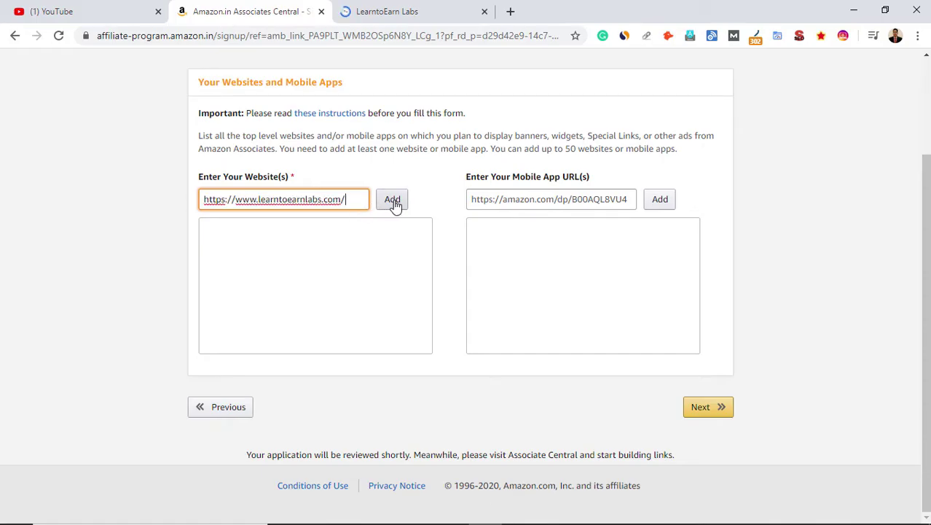
{"action": "left_click", "coordinate": [393, 201]}
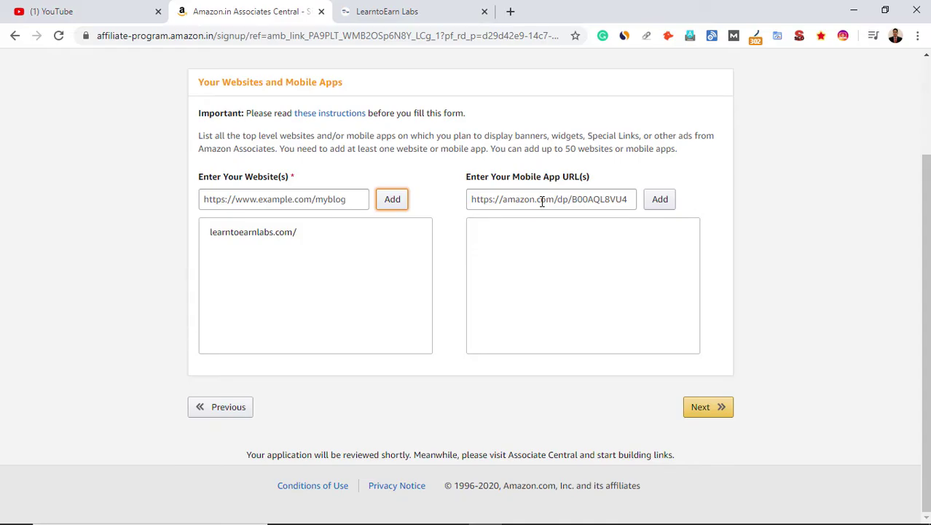
{"action": "left_click", "coordinate": [725, 408]}
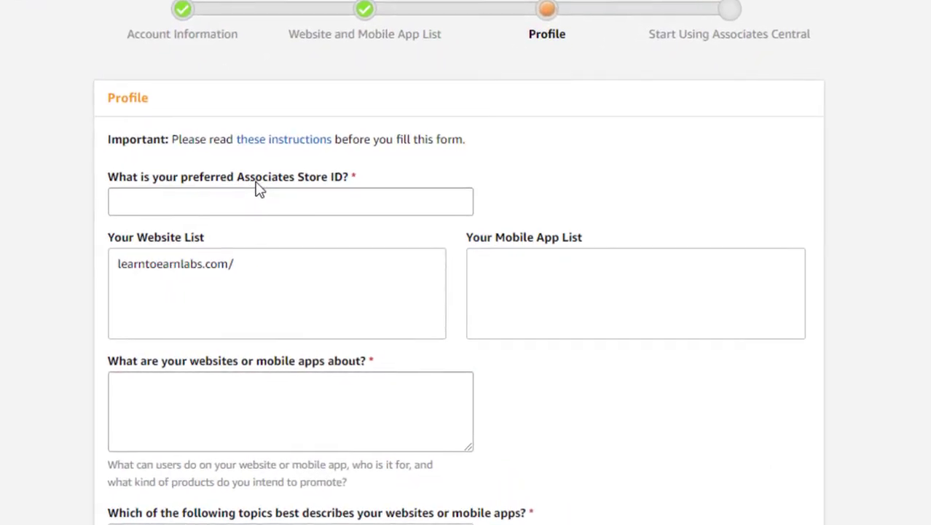
Enter Learn2earn as the preferred Associates Store ID
{"action": "left_click", "coordinate": [293, 201]}
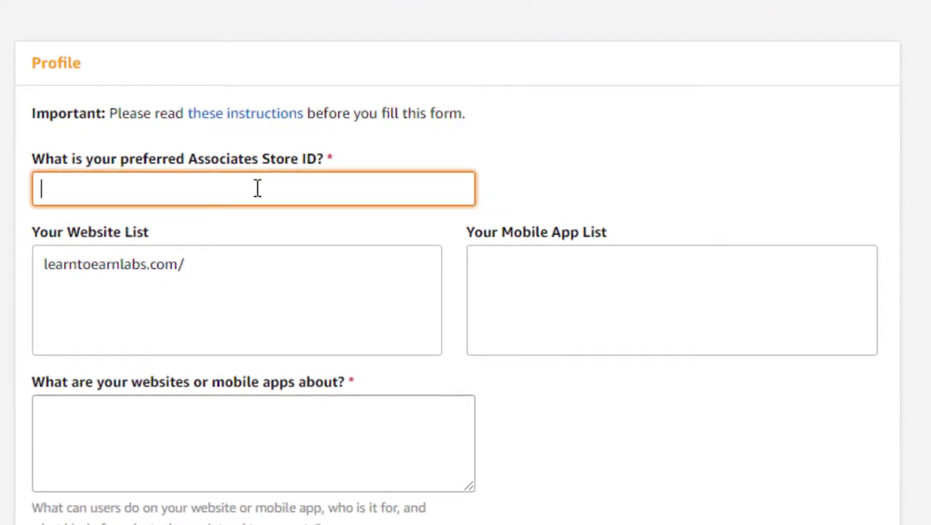
{"action": "type", "text": "Learn2ear"}
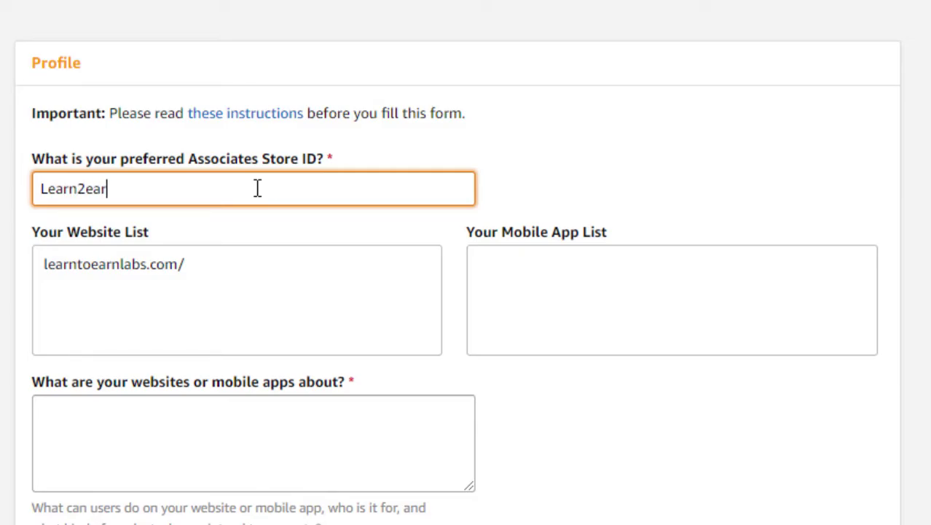
{"action": "type", "text": "n"}
{"action": "left_click", "coordinate": [255, 277]}
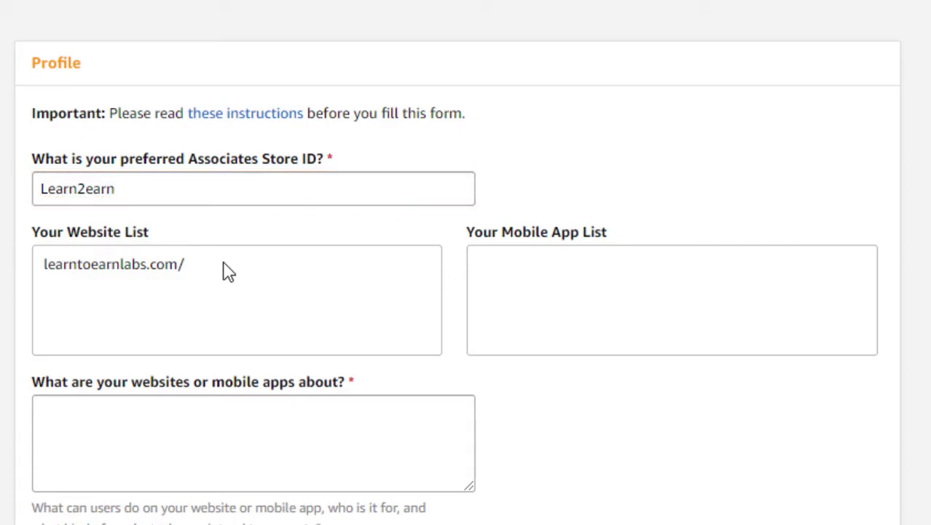
Describe the website as "I review various programming language courses and also teach digital marketing course."
{"action": "scroll", "coordinate": [228, 271], "scroll_direction": "down", "scroll_amount": 2}
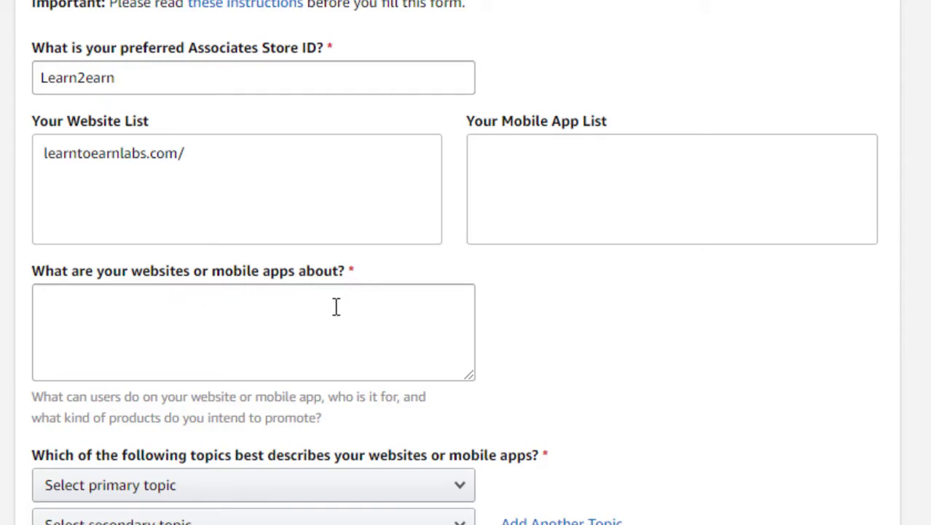
{"action": "left_click", "coordinate": [111, 312]}
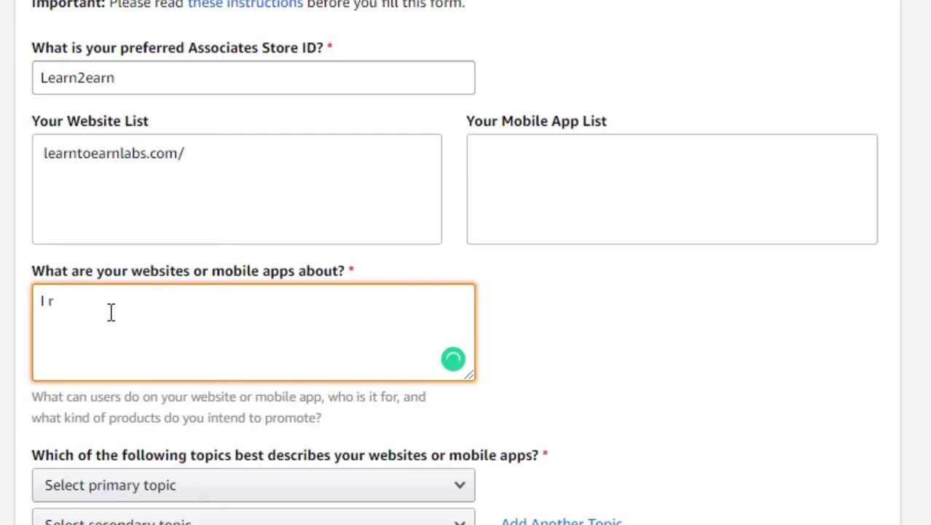
{"action": "type", "text": "view"}
{"action": "key", "text": "BackSpace"}
{"action": "key", "text": "BackSpace"}
{"action": "key", "text": "BackSpace"}
{"action": "key", "text": "BackSpace"}
{"action": "key", "text": "BackSpace"}
{"action": "type", "text": "review various prog"}
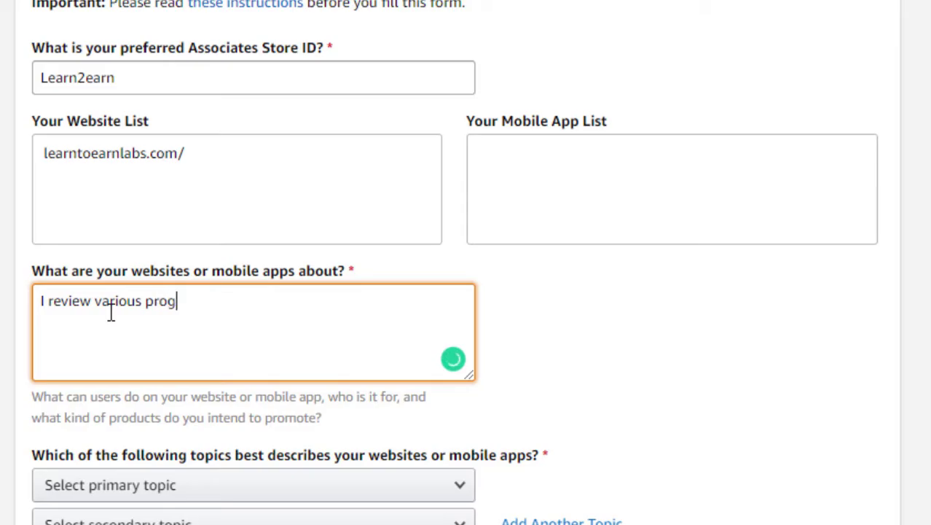
{"action": "type", "text": "ramming l"}
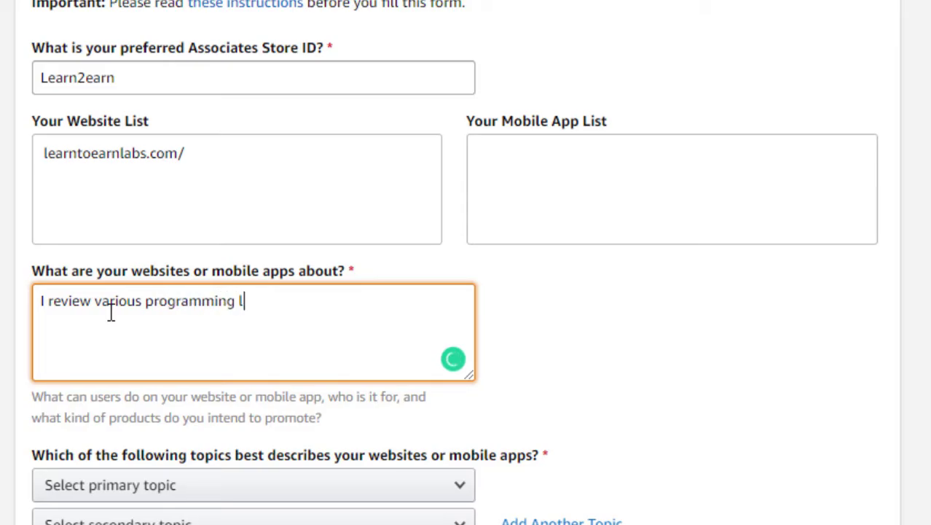
{"action": "type", "text": "anguage "}
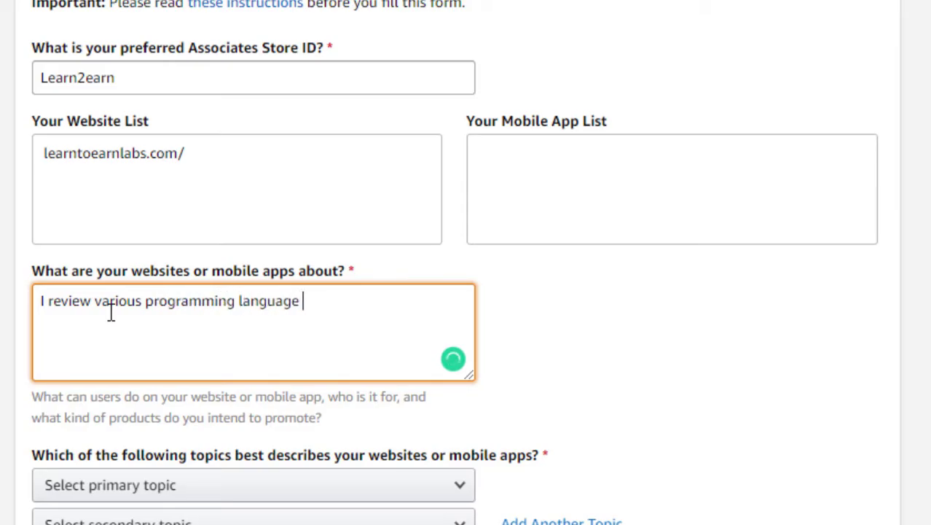
{"action": "type", "text": "cours"}
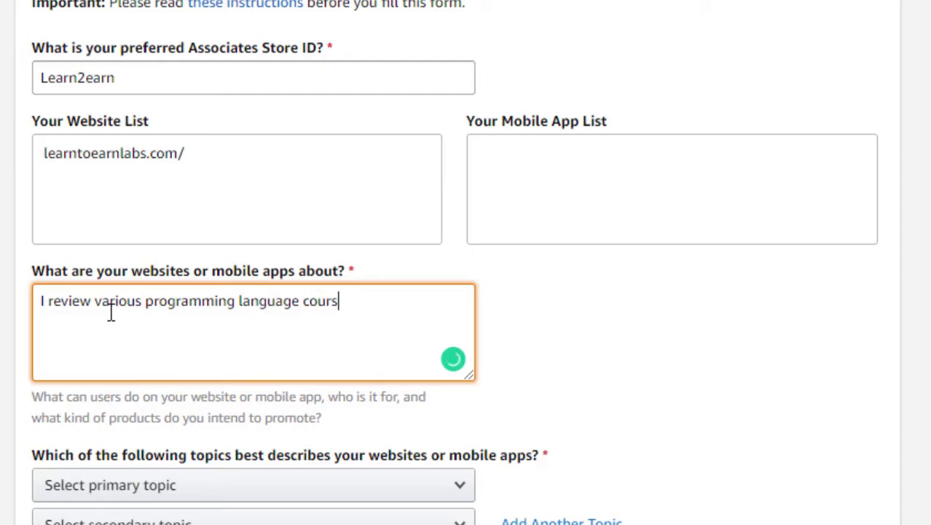
{"action": "type", "text": "es and "}
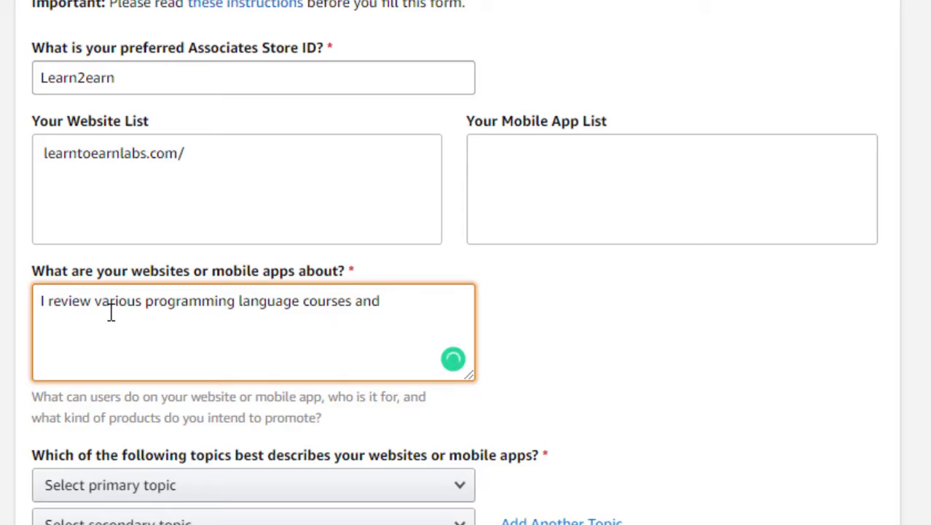
{"action": "type", "text": "also teac"}
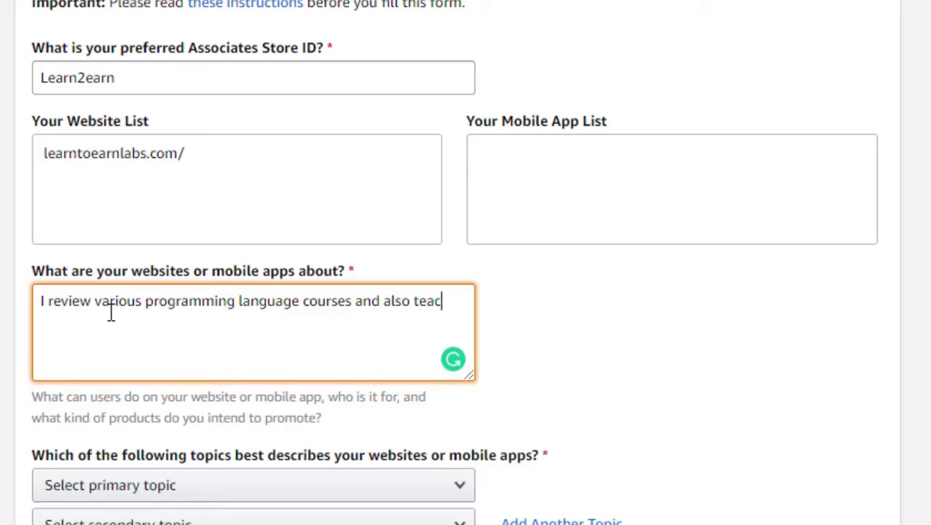
{"action": "type", "text": "h digital mar"}
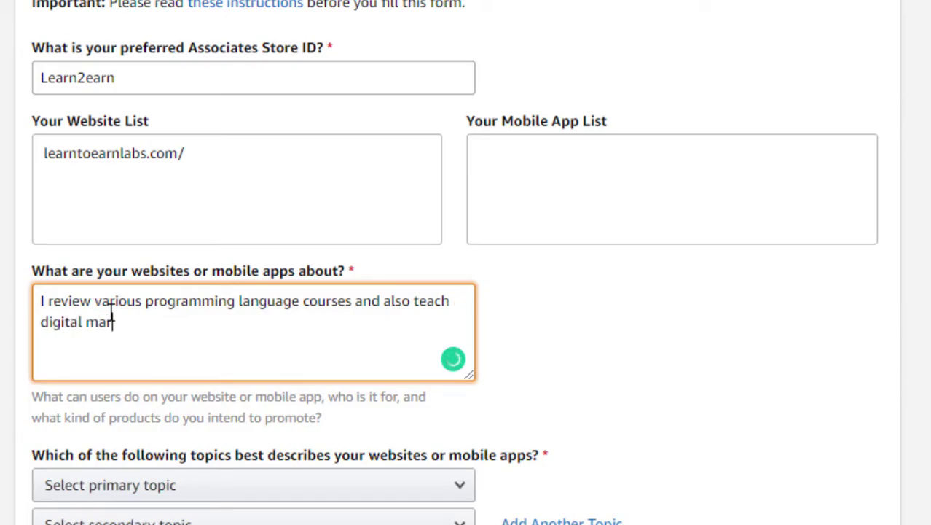
{"action": "type", "text": "keting course."}
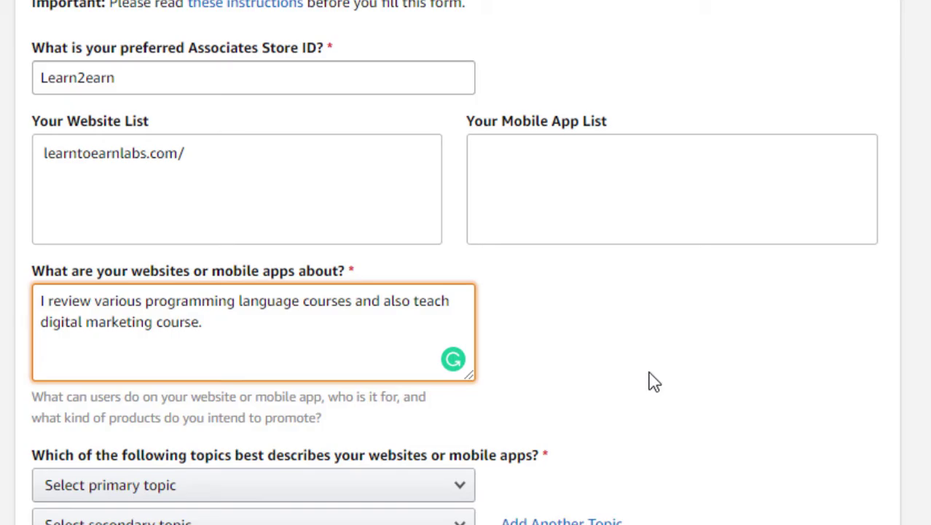
Choose Apparel/Jewelry/Shoes as the primary topic describing the website
{"action": "scroll", "coordinate": [652, 381], "scroll_direction": "down", "scroll_amount": 3}
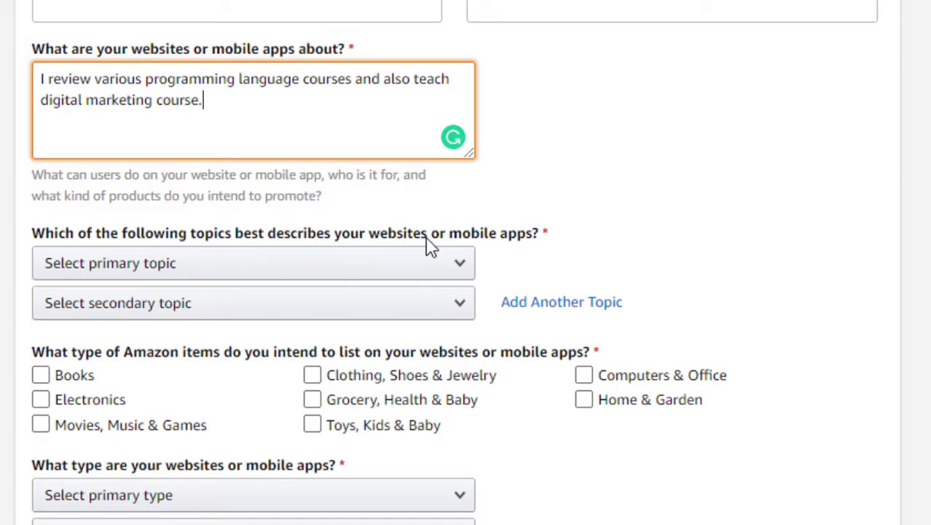
{"action": "left_click", "coordinate": [426, 267]}
{"action": "left_click", "coordinate": [344, 278]}
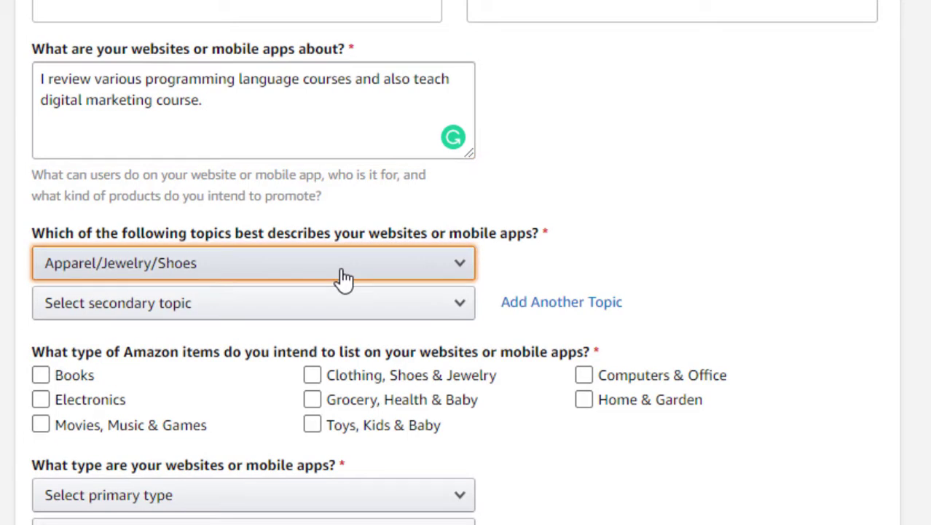
Change the primary topic describing the website to Education/ School /Reference/News
{"action": "left_click", "coordinate": [451, 268]}
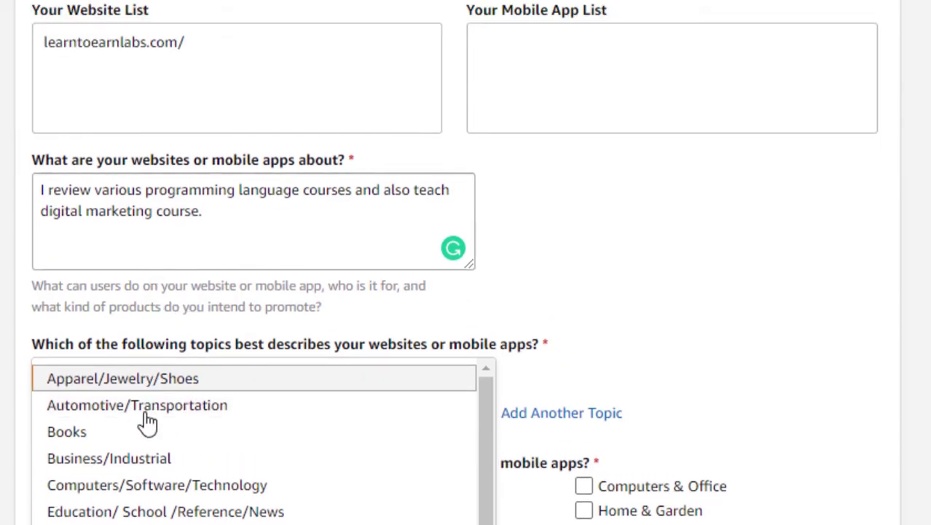
{"action": "scroll", "coordinate": [164, 339], "scroll_direction": "down", "scroll_amount": 5}
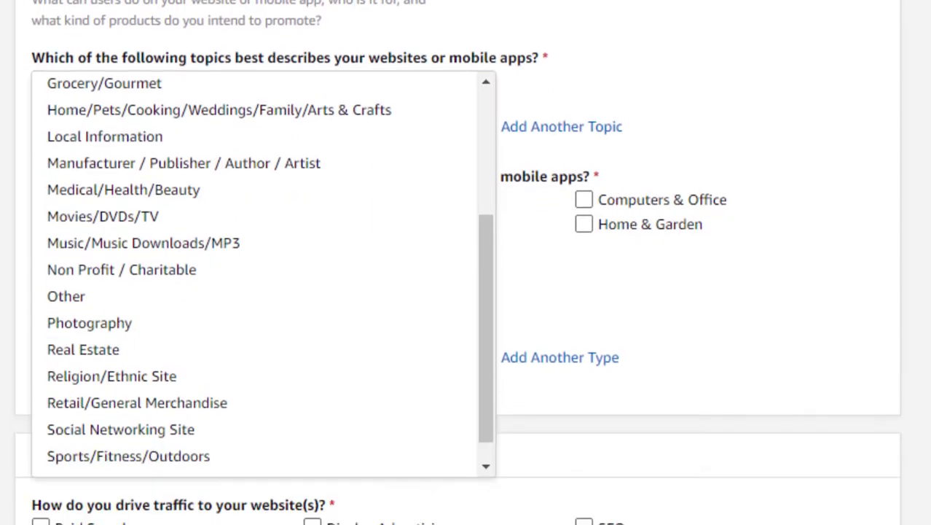
{"action": "scroll", "coordinate": [157, 350], "scroll_direction": "down", "scroll_amount": 1}
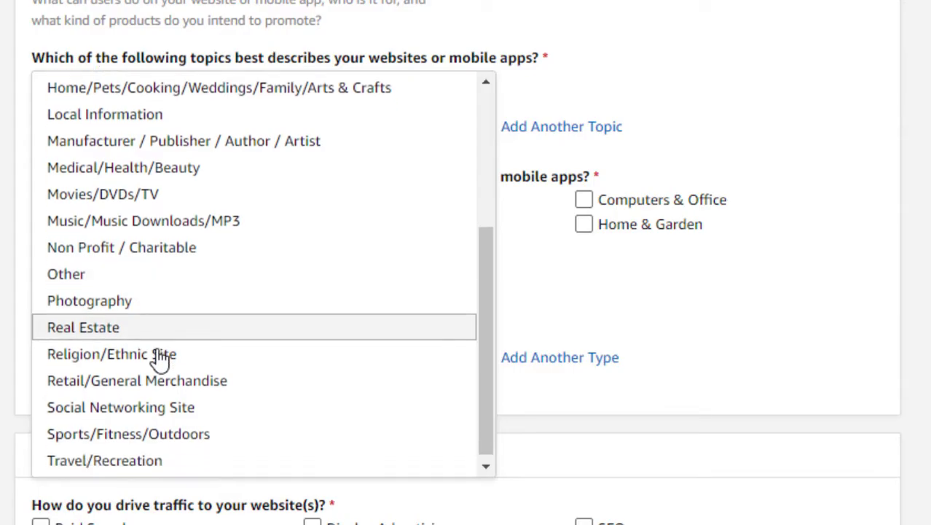
{"action": "scroll", "coordinate": [160, 364], "scroll_direction": "up", "scroll_amount": 2}
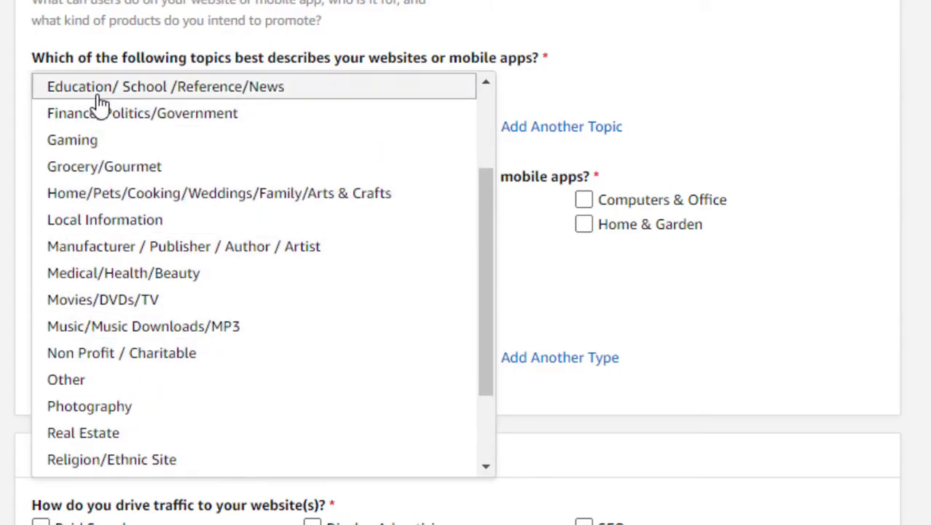
{"action": "left_click", "coordinate": [125, 95]}
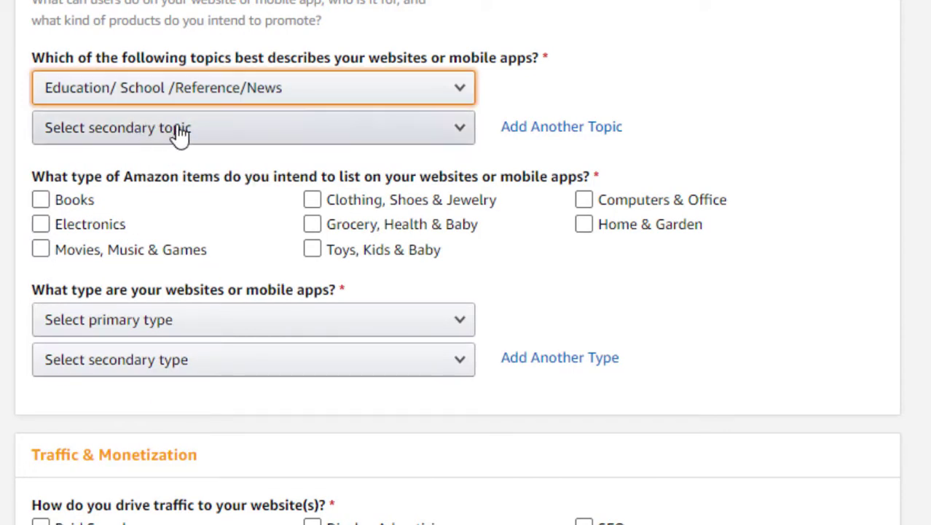
Choose Computers/Software/Technology as the website's secondary topic
{"action": "left_click", "coordinate": [222, 139]}
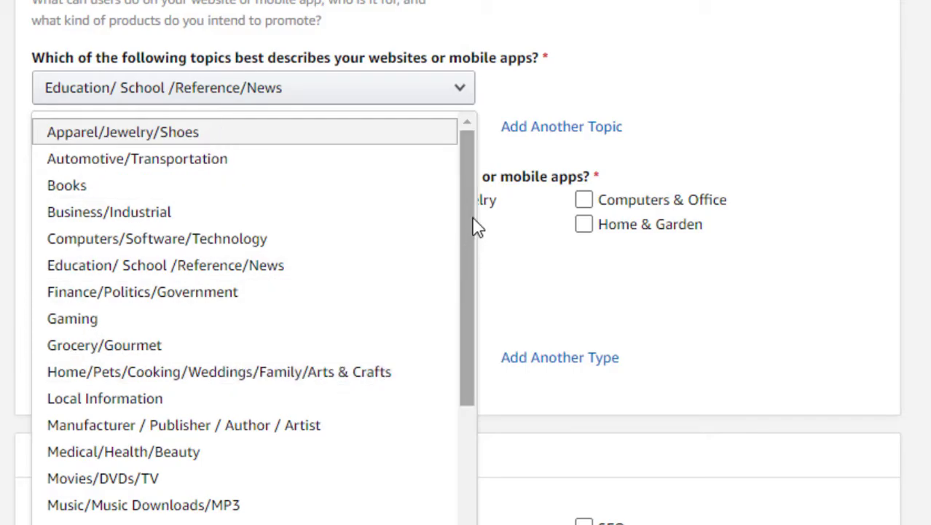
{"action": "left_click_drag", "start_coordinate": [473, 212], "coordinate": [476, 375]}
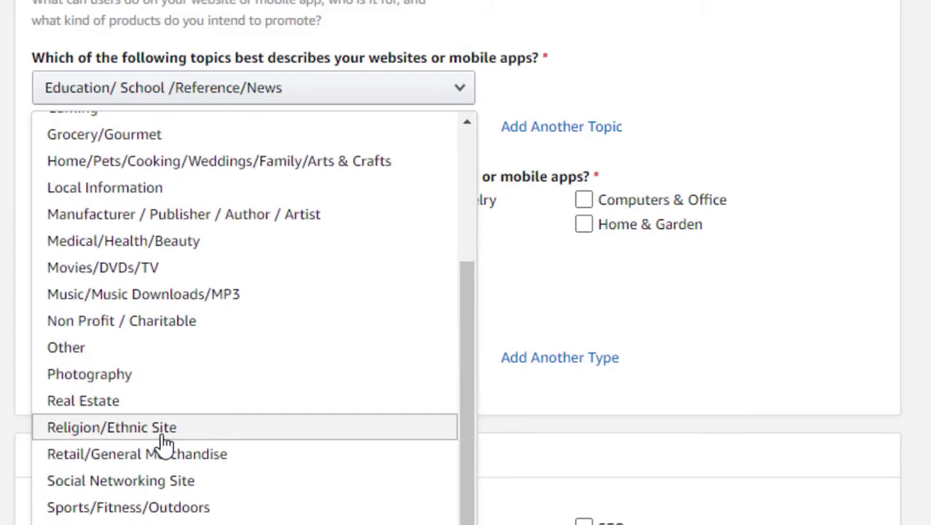
{"action": "scroll", "coordinate": [124, 248], "scroll_direction": "up", "scroll_amount": 2}
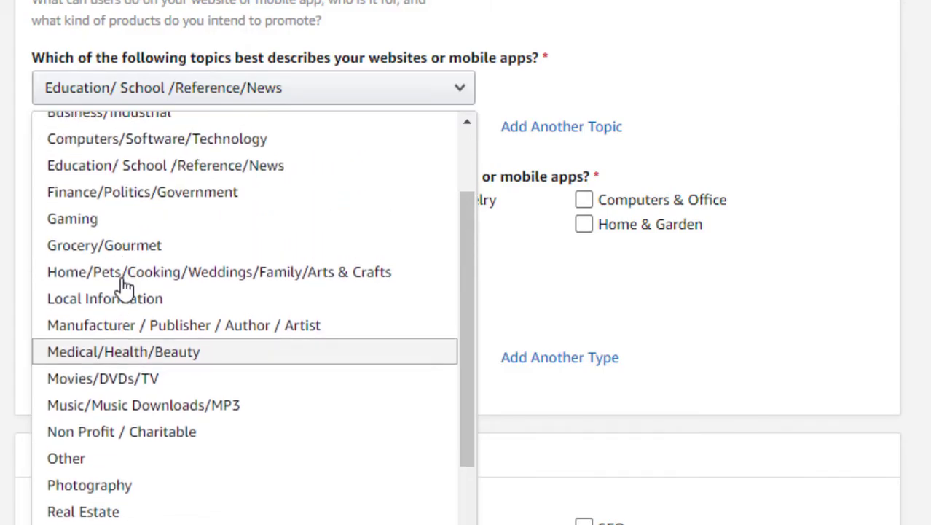
{"action": "scroll", "coordinate": [98, 233], "scroll_direction": "up", "scroll_amount": 2}
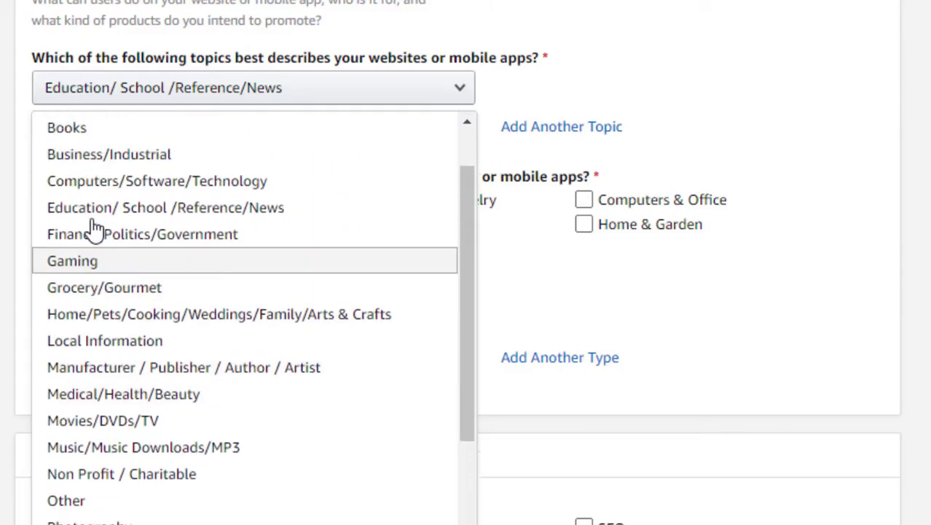
{"action": "left_click", "coordinate": [99, 250]}
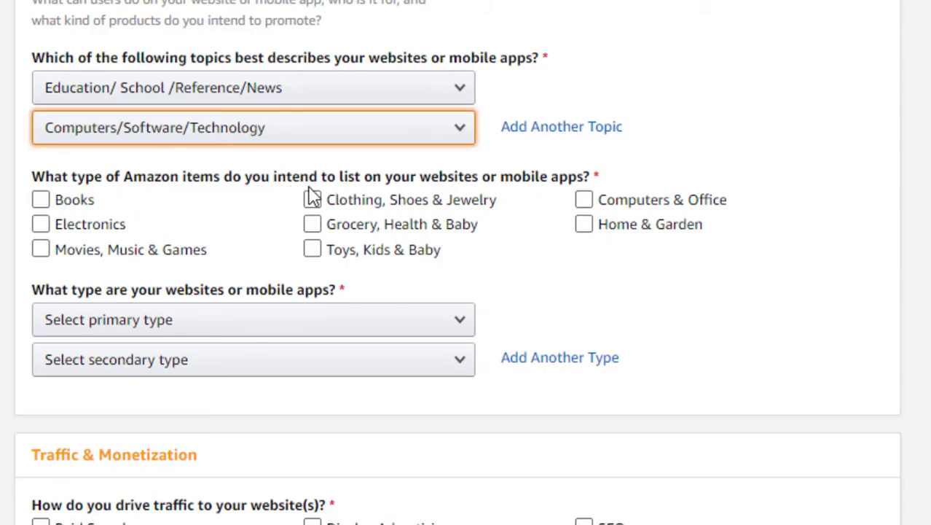
Select all eight Amazon item categories, from Books to Home & Garden, as items intended for listing on the website
{"action": "left_click", "coordinate": [586, 203]}
{"action": "left_click", "coordinate": [311, 223]}
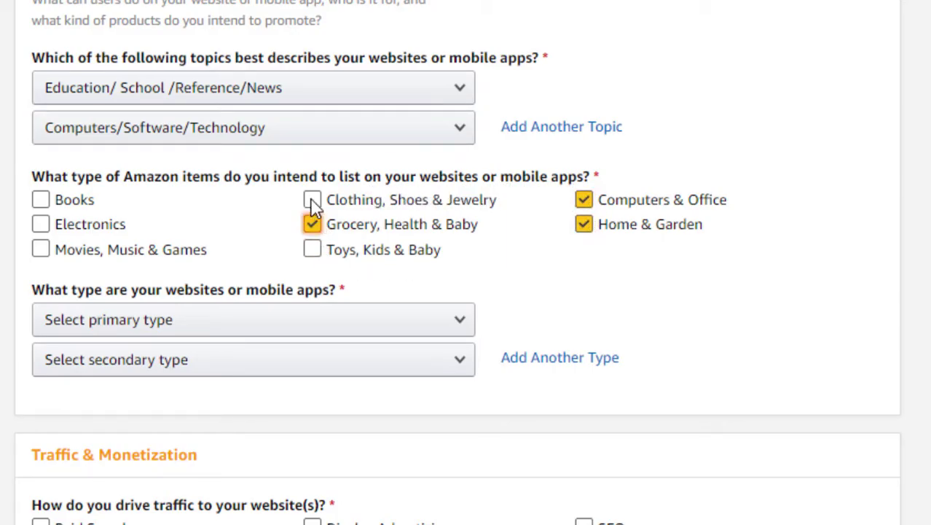
{"action": "left_click", "coordinate": [312, 199]}
{"action": "left_click", "coordinate": [40, 249]}
{"action": "left_click", "coordinate": [40, 224]}
{"action": "left_click", "coordinate": [40, 198]}
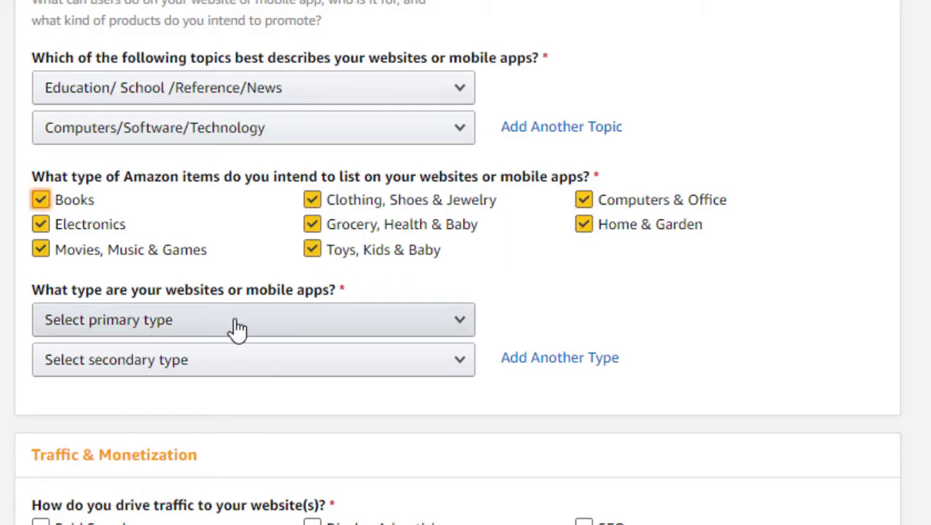
Set the website's primary type to A Content or Niche Website and its secondary type to A Blog
{"action": "left_click", "coordinate": [238, 328]}
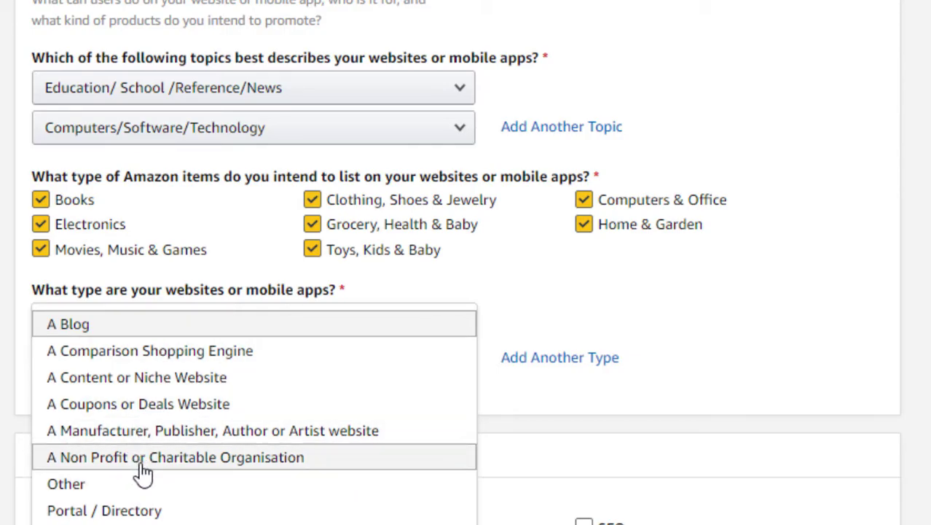
{"action": "left_click", "coordinate": [184, 386]}
{"action": "left_click", "coordinate": [237, 376]}
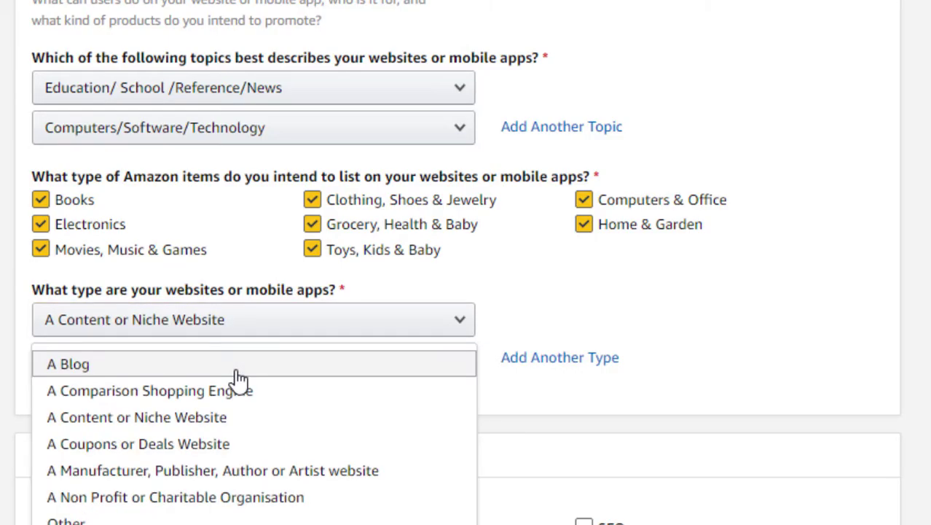
{"action": "left_click", "coordinate": [197, 368]}
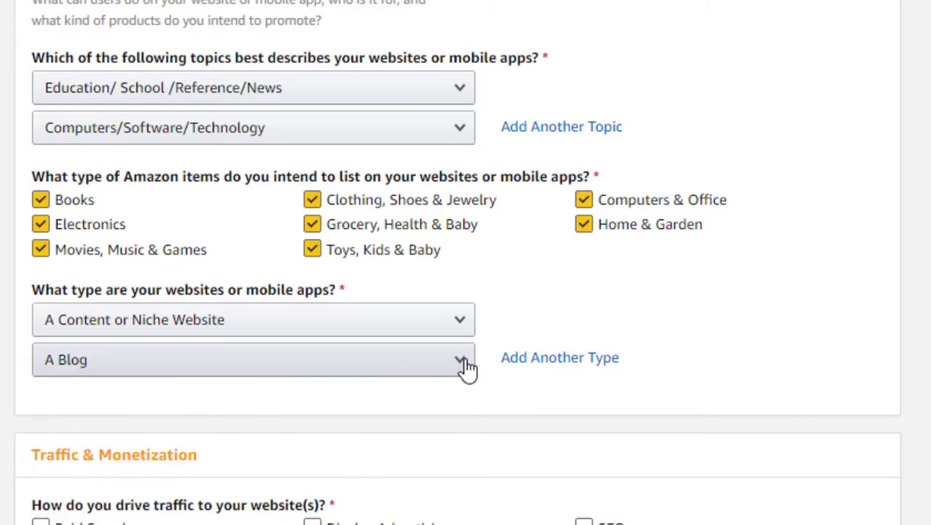
Mark only SEO and Blogs as the ways of driving traffic to the website
{"action": "scroll", "coordinate": [467, 262], "scroll_direction": "down", "scroll_amount": 5}
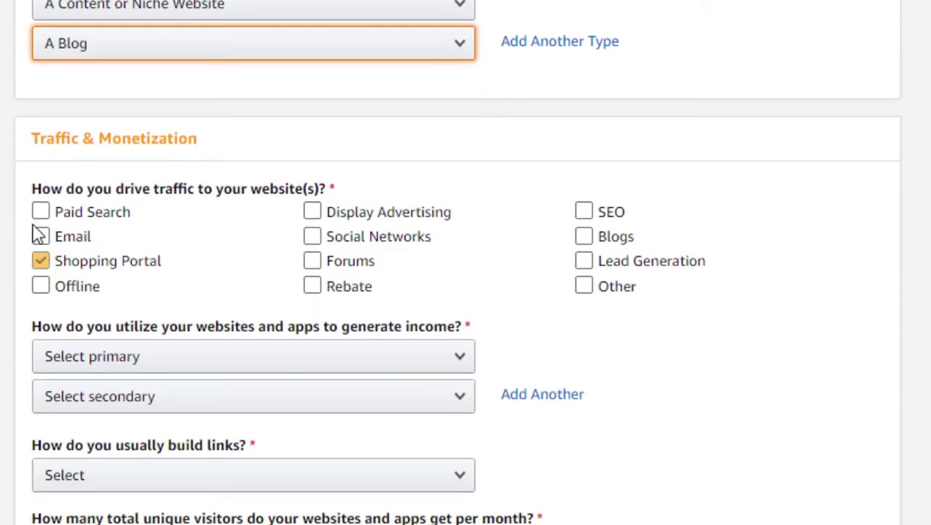
{"action": "scroll", "coordinate": [251, 200], "scroll_direction": "up", "scroll_amount": 3}
{"action": "scroll", "coordinate": [233, 305], "scroll_direction": "down", "scroll_amount": 2}
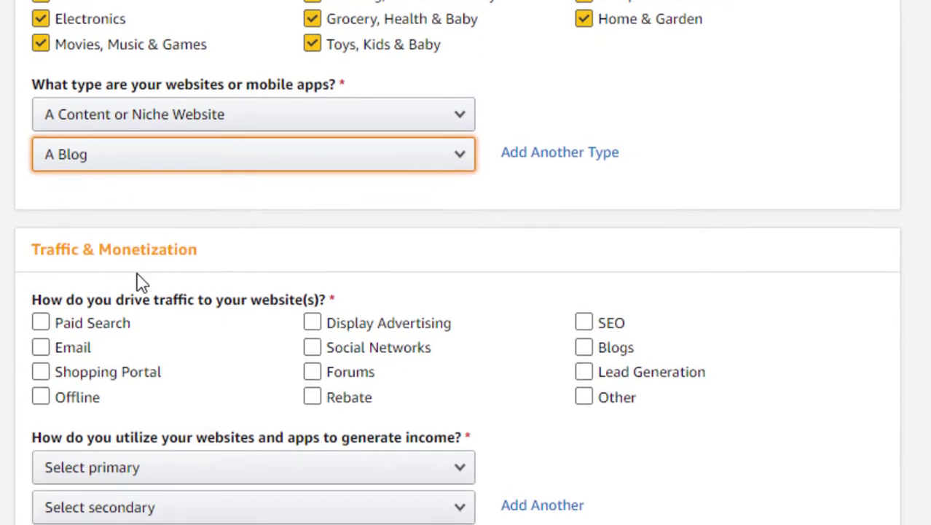
{"action": "scroll", "coordinate": [190, 276], "scroll_direction": "down", "scroll_amount": 2}
{"action": "left_click", "coordinate": [42, 211]}
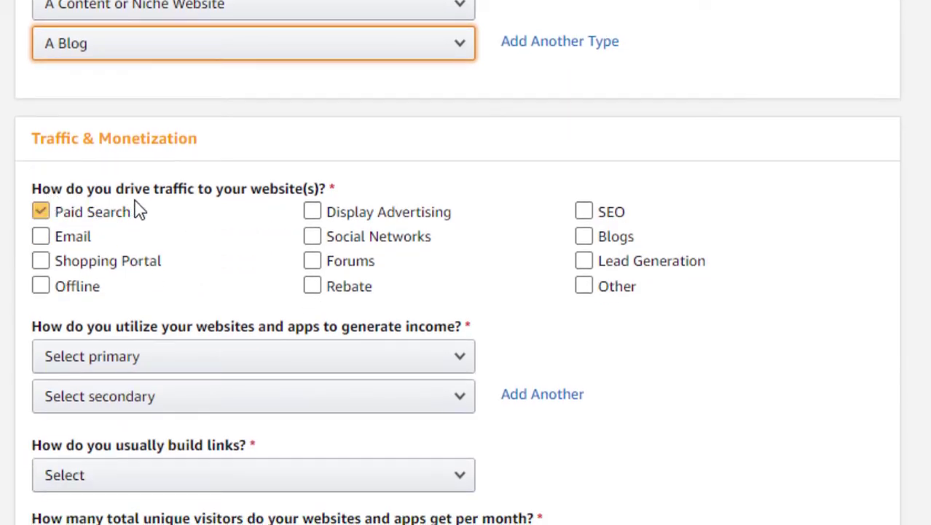
{"action": "key", "text": "space"}
{"action": "left_click", "coordinate": [345, 206]}
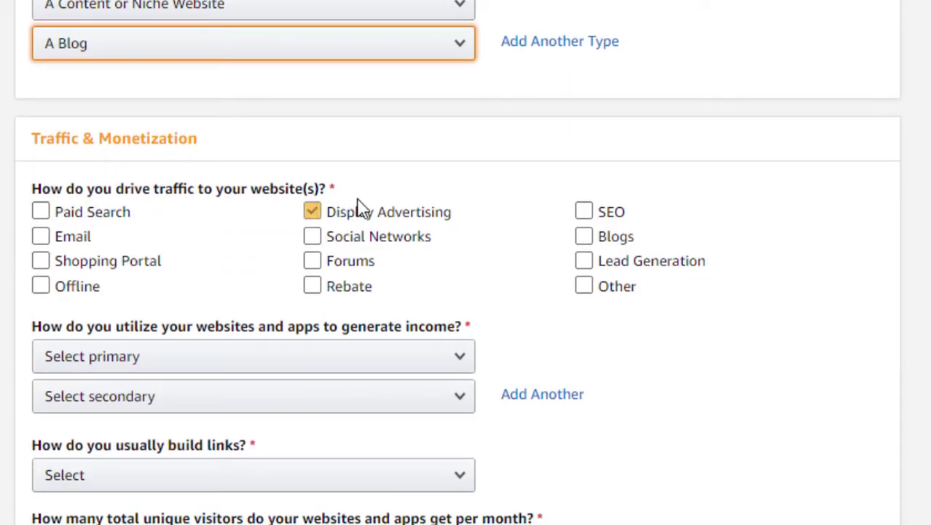
{"action": "left_click", "coordinate": [350, 261]}
{"action": "key", "text": "space"}
{"action": "left_click", "coordinate": [586, 211]}
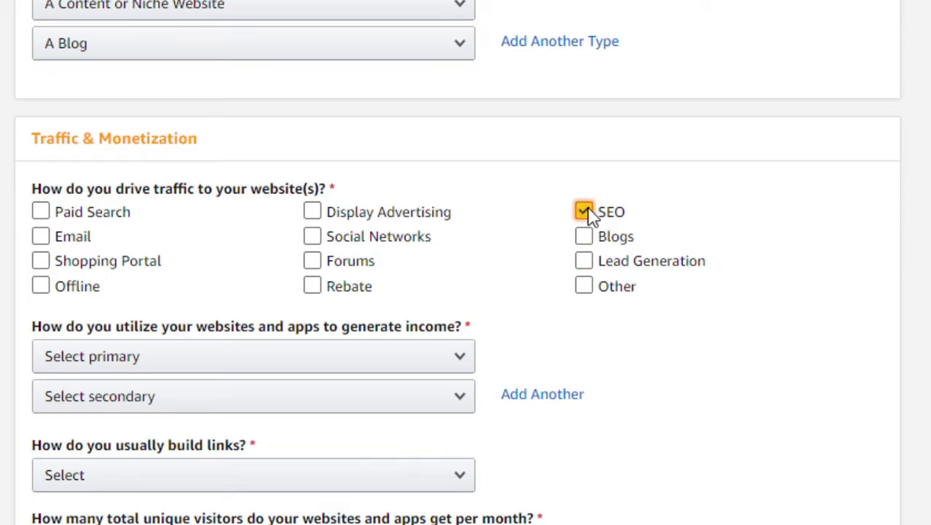
{"action": "left_click", "coordinate": [605, 241]}
Set both the primary and secondary income methods to "Amazon Associates is the only monetization I use"
{"action": "scroll", "coordinate": [752, 387], "scroll_direction": "down", "scroll_amount": 2}
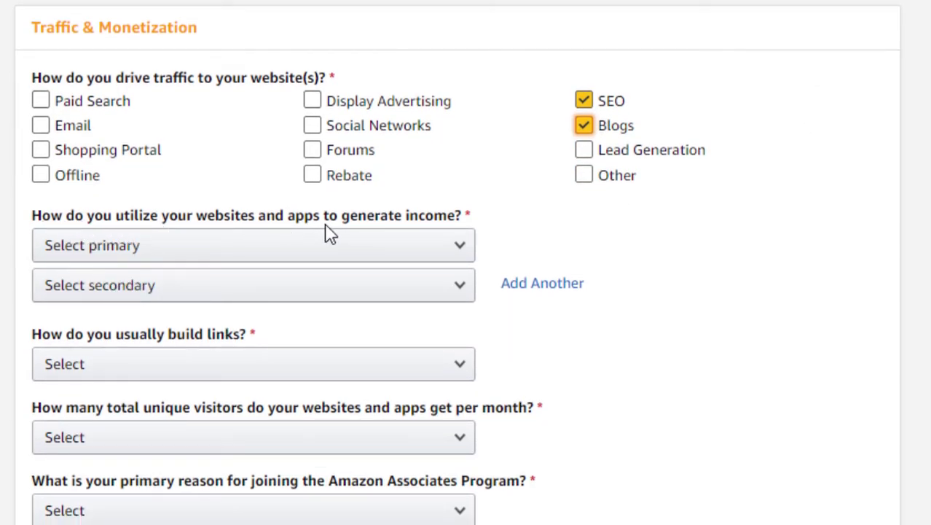
{"action": "left_click", "coordinate": [407, 250]}
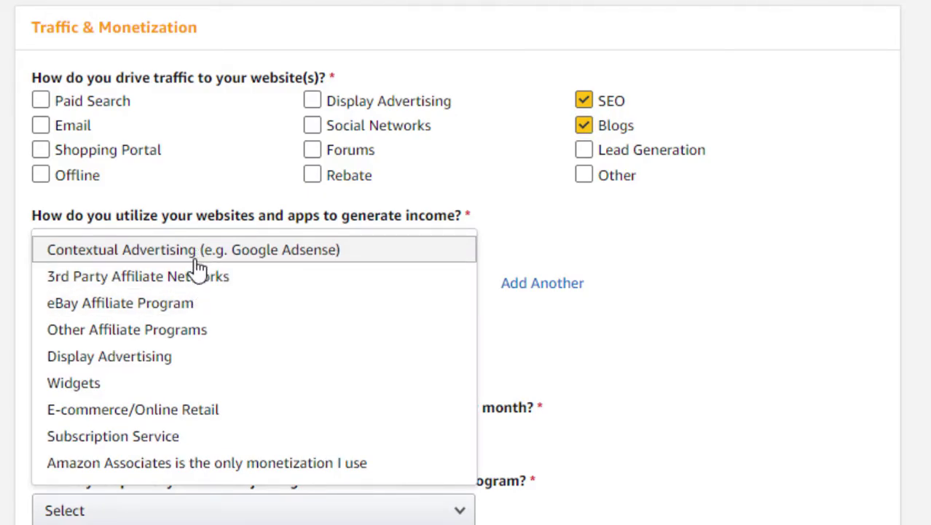
{"action": "scroll", "coordinate": [218, 365], "scroll_direction": "down", "scroll_amount": 2}
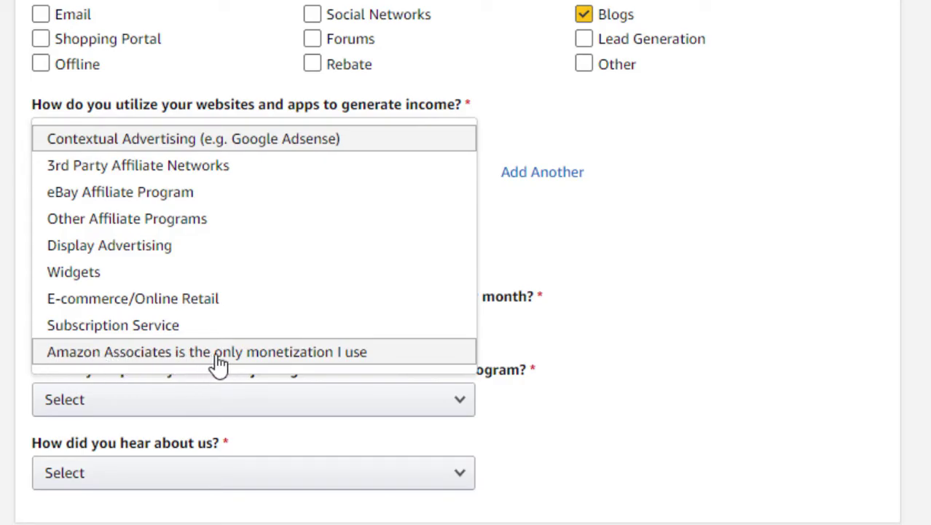
{"action": "left_click", "coordinate": [261, 357]}
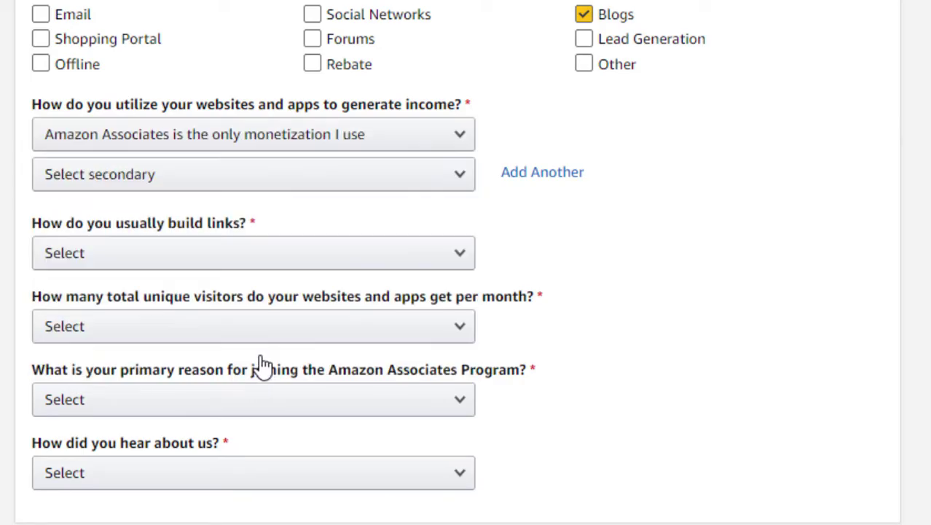
{"action": "left_click", "coordinate": [411, 176]}
{"action": "scroll", "coordinate": [255, 306], "scroll_direction": "down", "scroll_amount": 2}
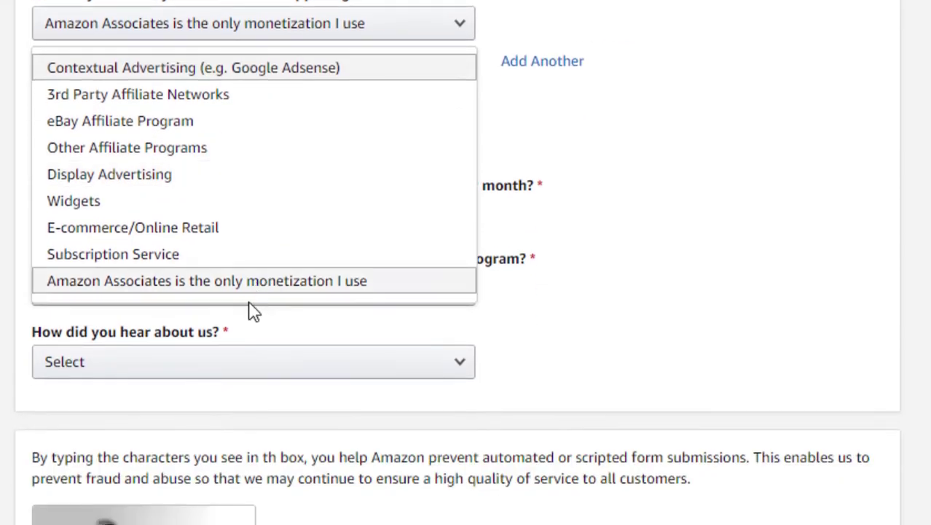
{"action": "left_click", "coordinate": [235, 287]}
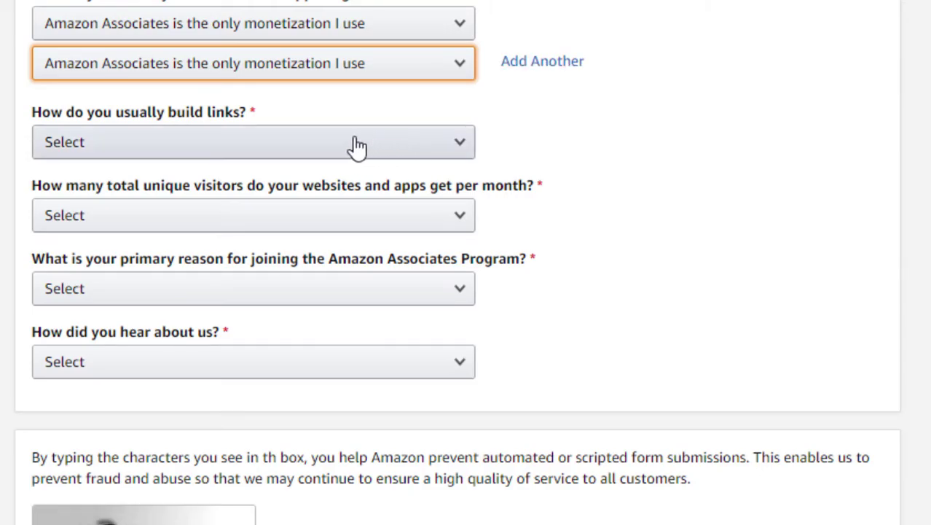
Choose Blog Editor (e.g. Blogger, Wordpress, Typepad) for building links and Less than 500 for monthly unique visitors
{"action": "left_click", "coordinate": [255, 146]}
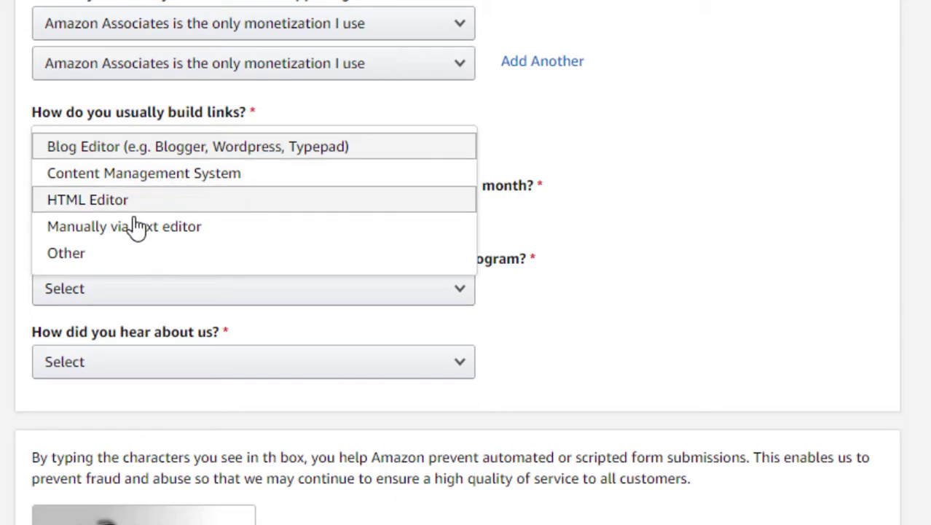
{"action": "left_click", "coordinate": [159, 153]}
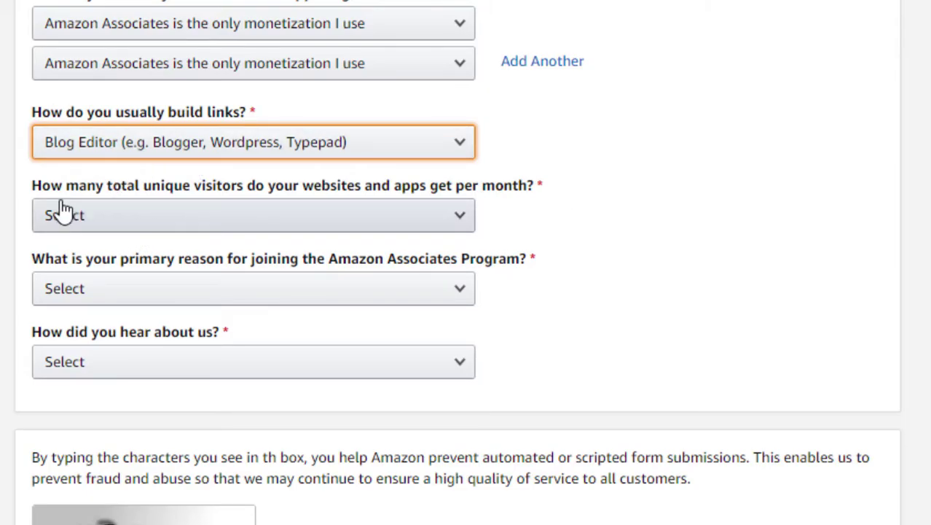
{"action": "left_click", "coordinate": [360, 217]}
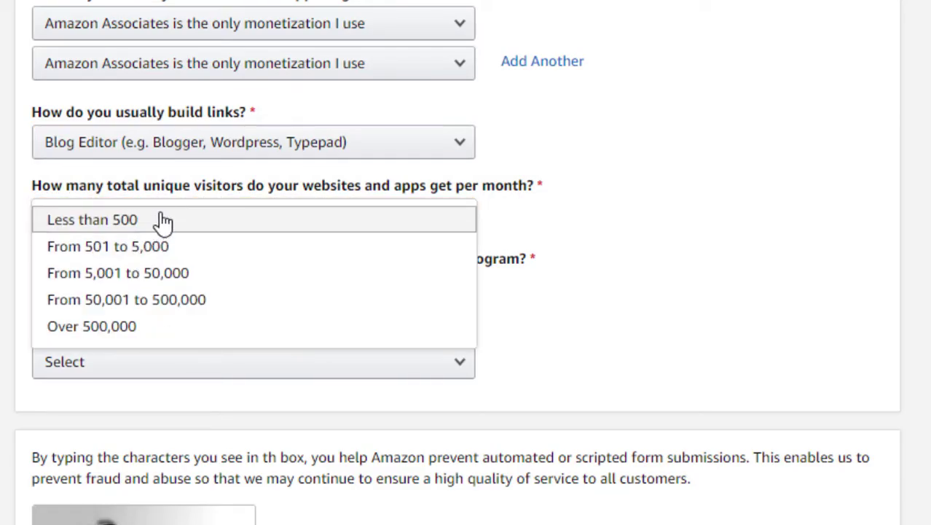
{"action": "left_click", "coordinate": [231, 232]}
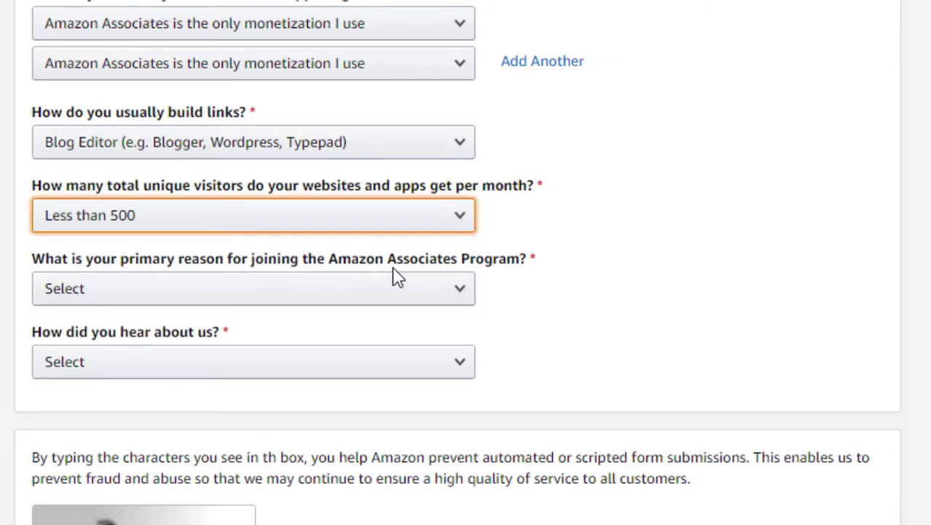
Give "To monetize my site" as the reason for joining and "From the Amazon.in Site" as how the program was heard about
{"action": "left_click", "coordinate": [381, 287]}
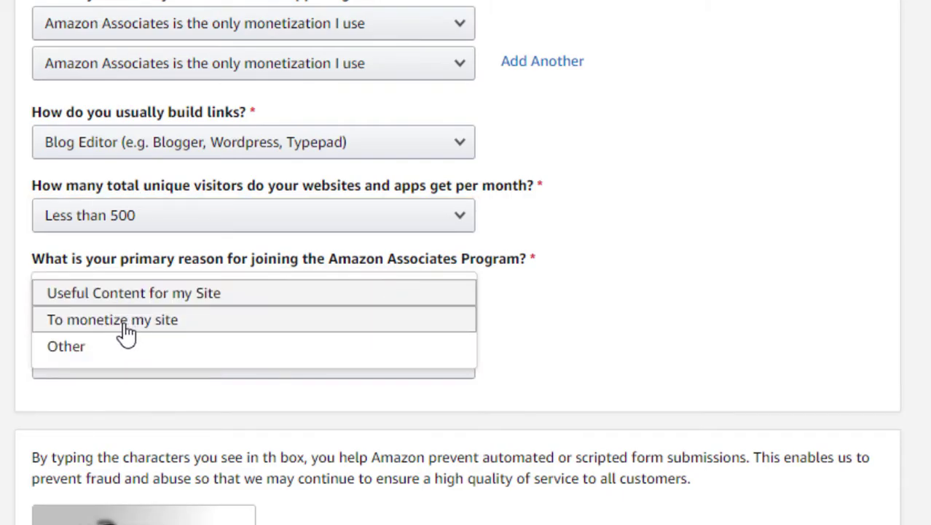
{"action": "left_click", "coordinate": [165, 321]}
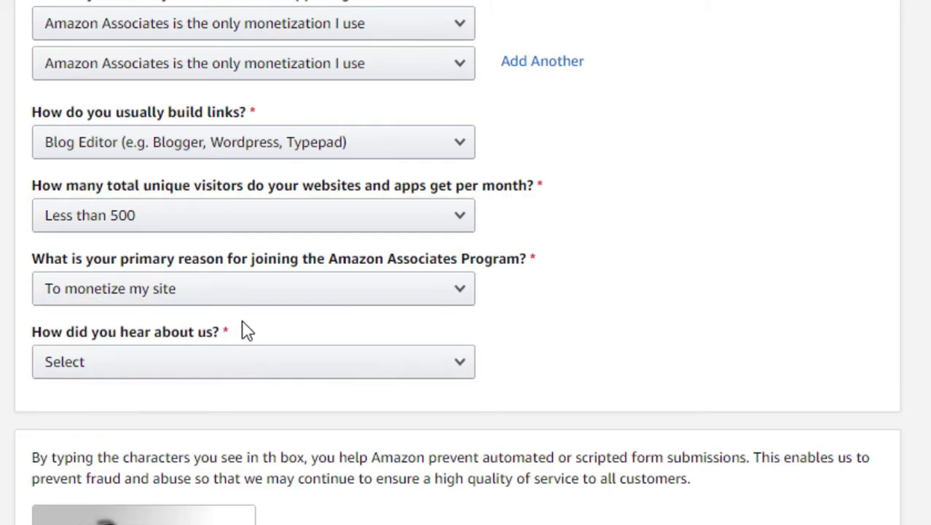
{"action": "scroll", "coordinate": [663, 304], "scroll_direction": "down", "scroll_amount": 2}
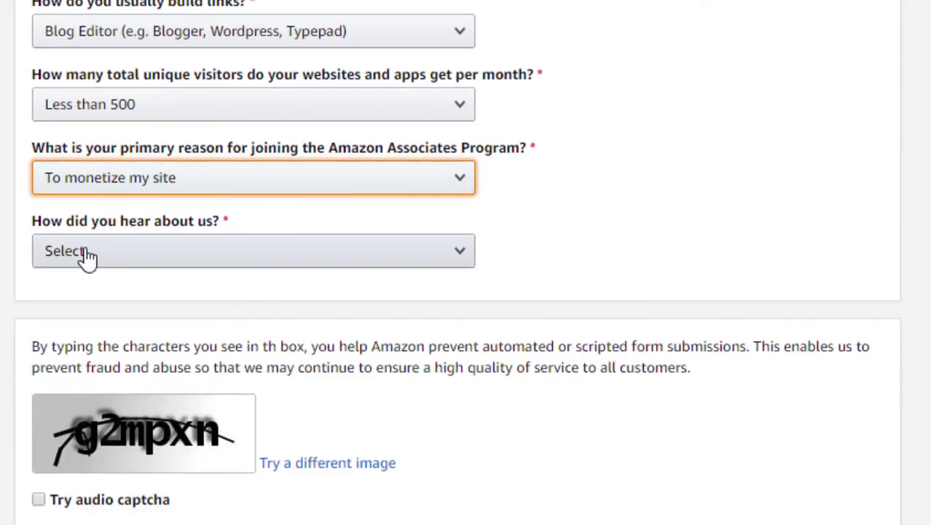
{"action": "left_click", "coordinate": [219, 257]}
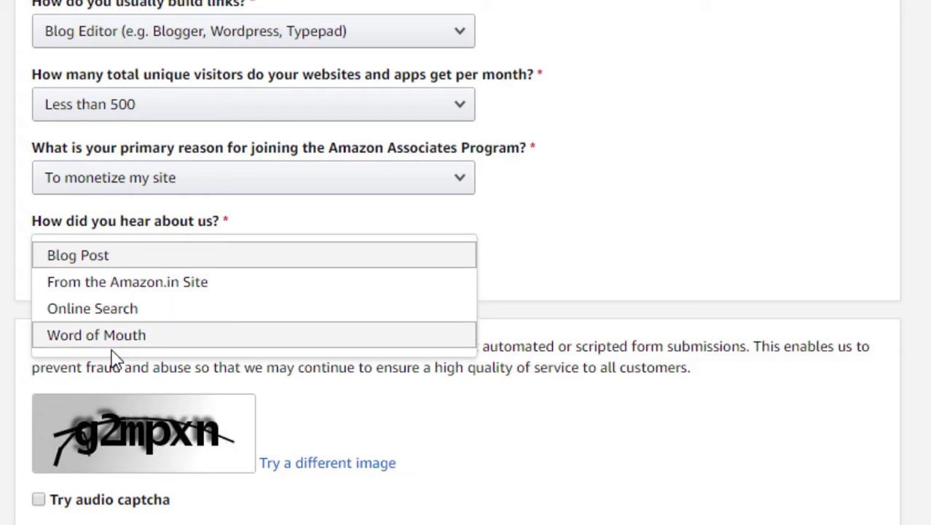
{"action": "left_click", "coordinate": [106, 283]}
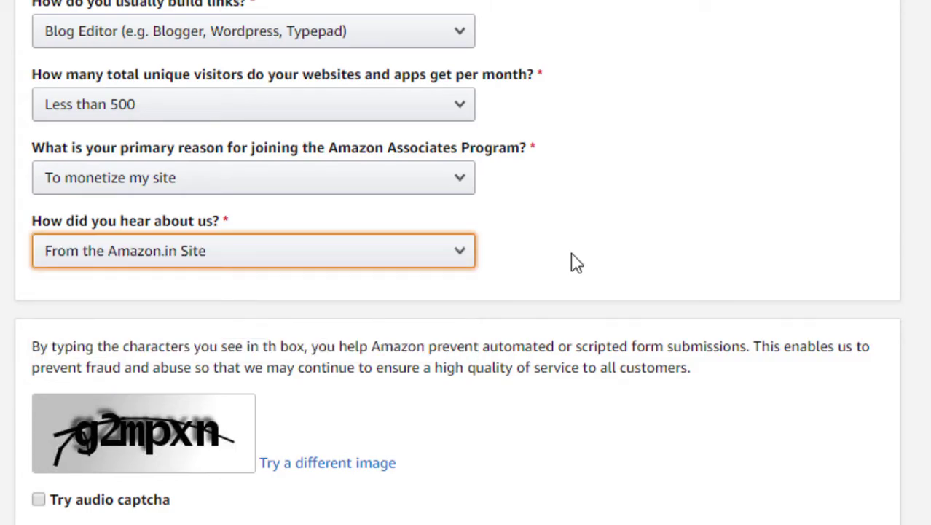
Enter the captcha characters and agree to the Associates Program Operating Agreement
{"action": "scroll", "coordinate": [573, 262], "scroll_direction": "down", "scroll_amount": 3}
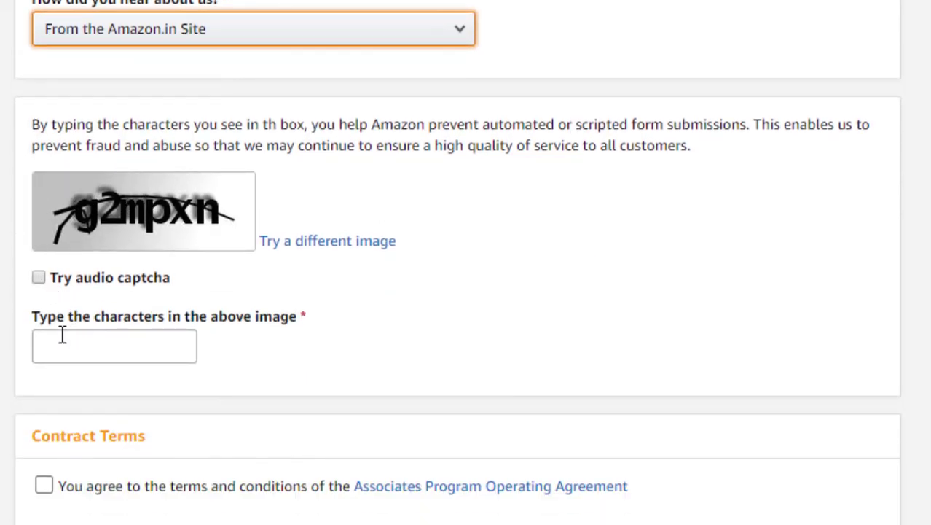
{"action": "left_click", "coordinate": [117, 345]}
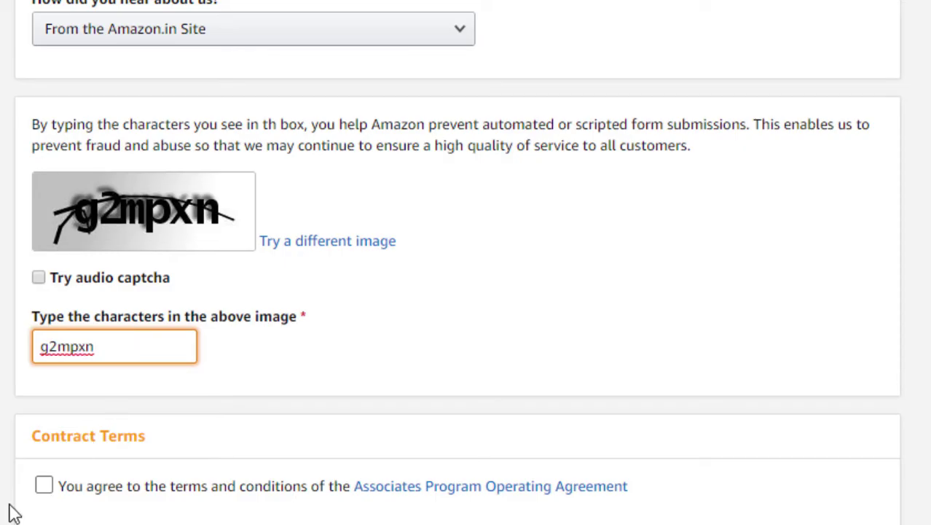
{"action": "left_click", "coordinate": [45, 487]}
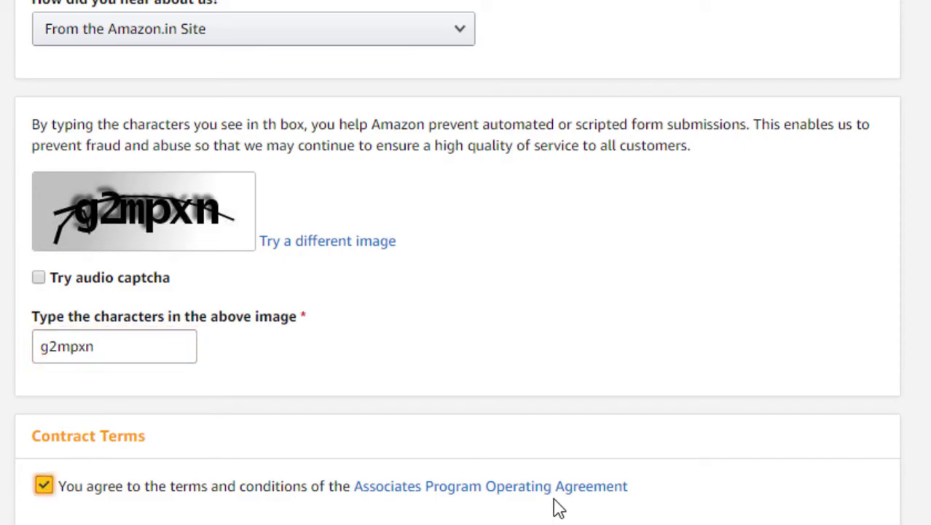
Review the completed profile and traffic answers, and submit the Associates application
{"action": "scroll", "coordinate": [559, 508], "scroll_direction": "up", "scroll_amount": 20}
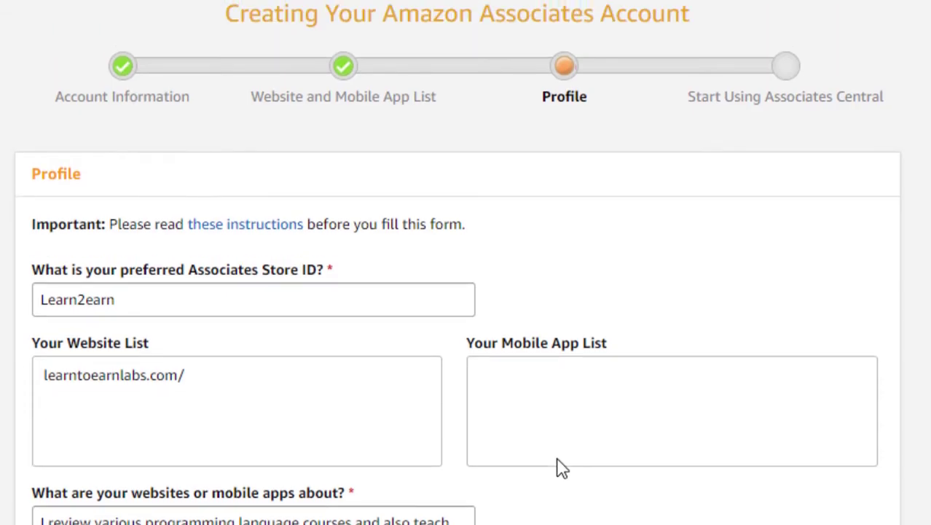
{"action": "scroll", "coordinate": [448, 384], "scroll_direction": "down", "scroll_amount": 13}
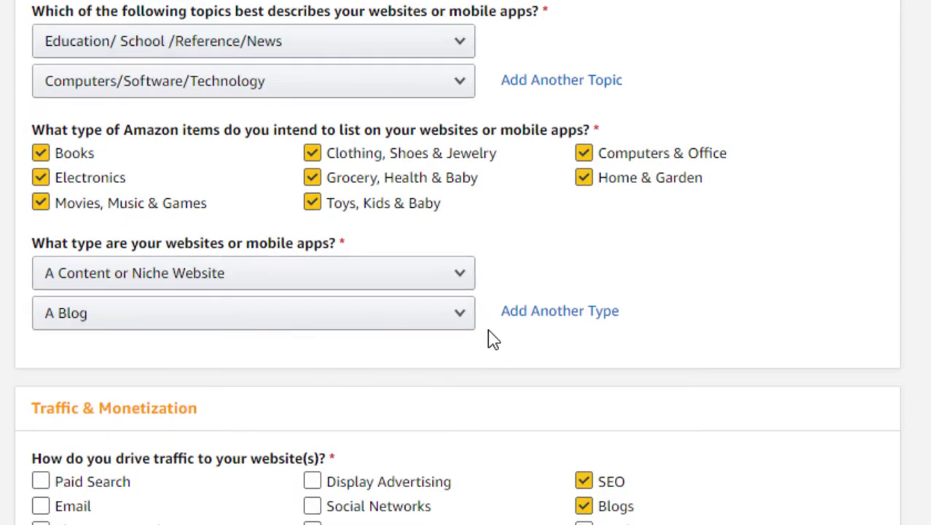
{"action": "scroll", "coordinate": [482, 339], "scroll_direction": "down", "scroll_amount": 10}
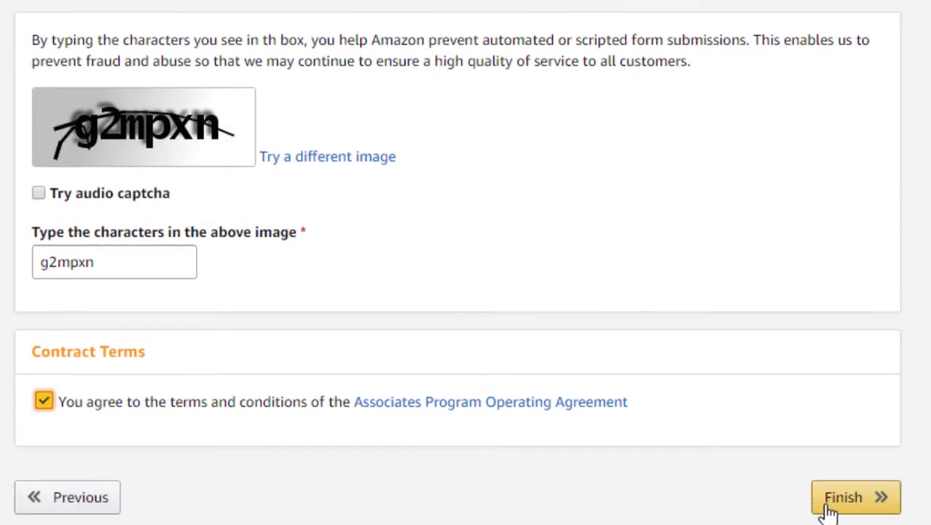
{"action": "left_click", "coordinate": [831, 510]}
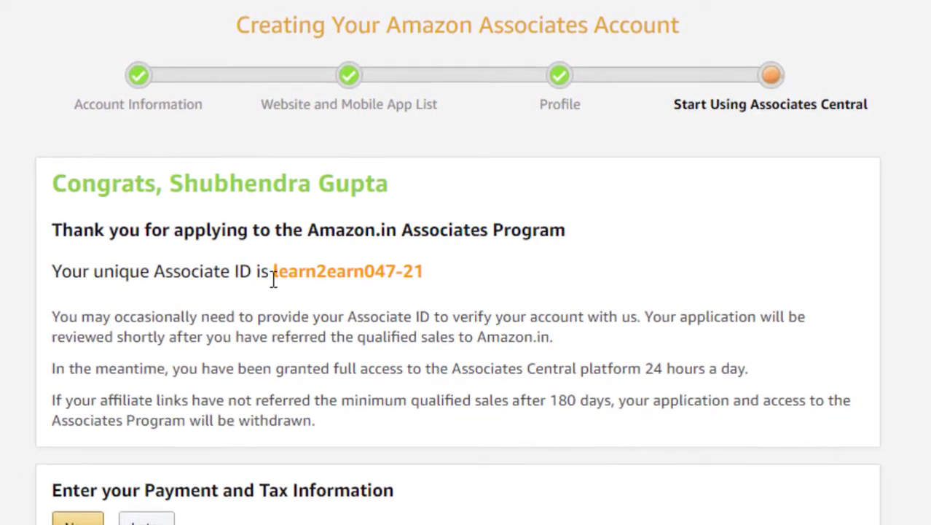
Check the assigned Associate ID and postpone entering the payment and tax information
{"action": "left_click_drag", "start_coordinate": [272, 270], "coordinate": [431, 270]}
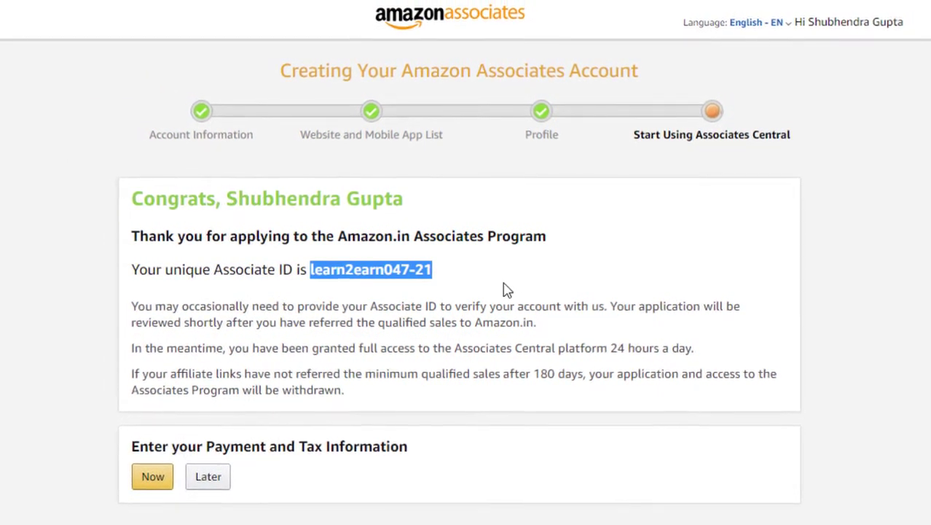
{"action": "left_click", "coordinate": [399, 307]}
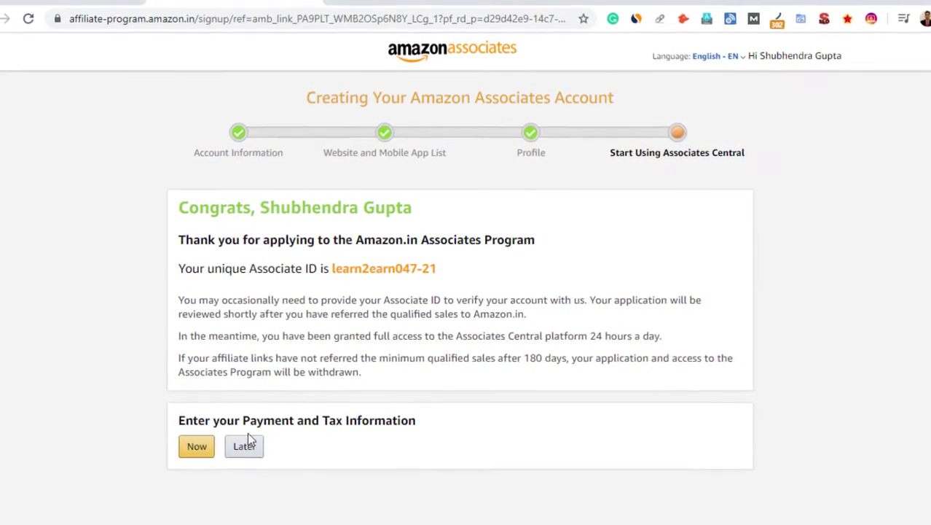
{"action": "scroll", "coordinate": [364, 436], "scroll_direction": "down", "scroll_amount": 2}
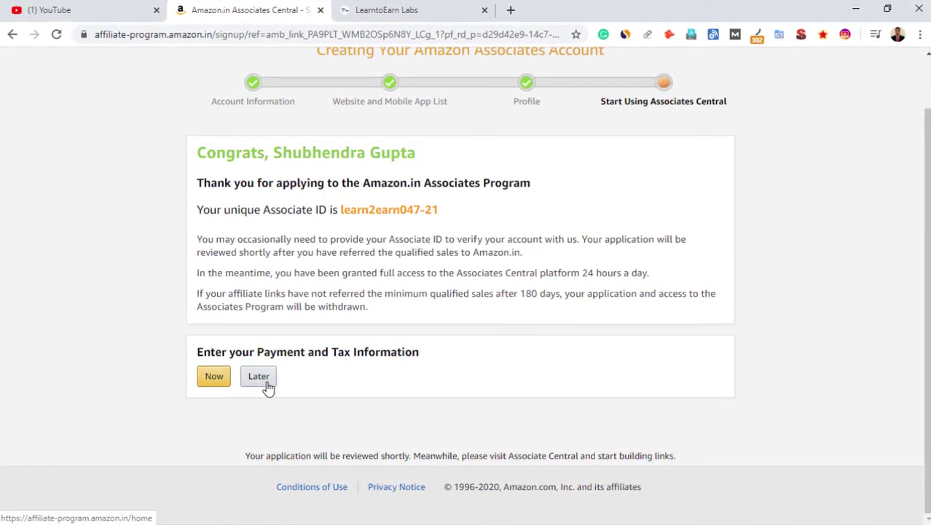
{"action": "left_click", "coordinate": [267, 385]}
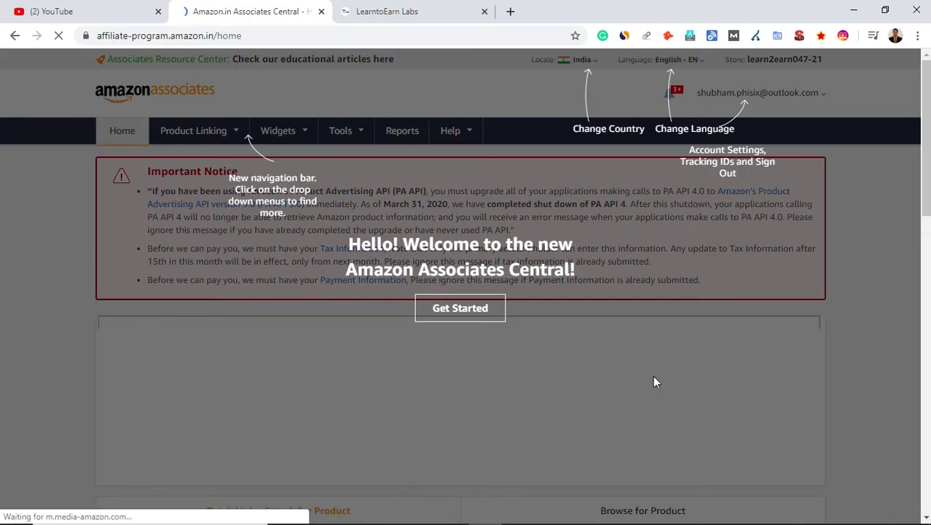
Dismiss the welcome overlay and examine the dashboard's earnings overview, monthly summary and recommended products
{"action": "left_click", "coordinate": [486, 314]}
{"action": "scroll", "coordinate": [721, 285], "scroll_direction": "down", "scroll_amount": 5}
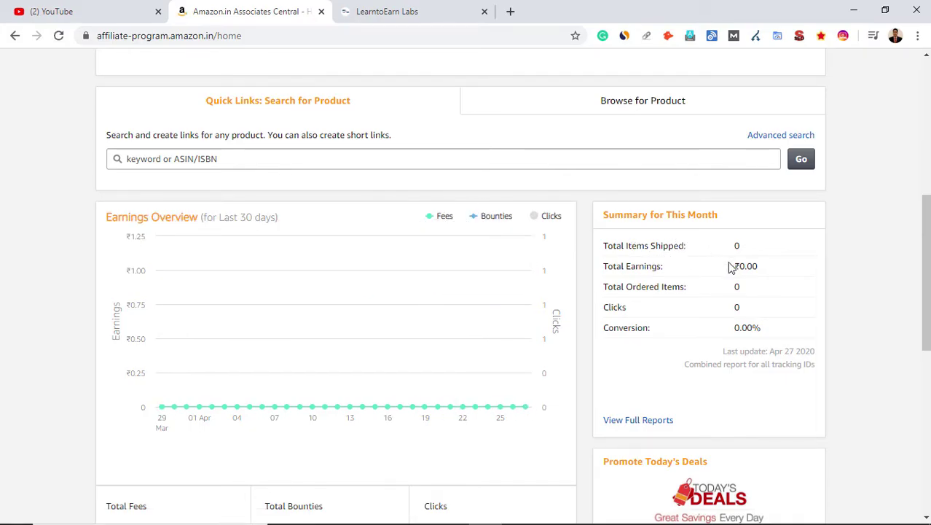
{"action": "scroll", "coordinate": [683, 277], "scroll_direction": "down", "scroll_amount": 3}
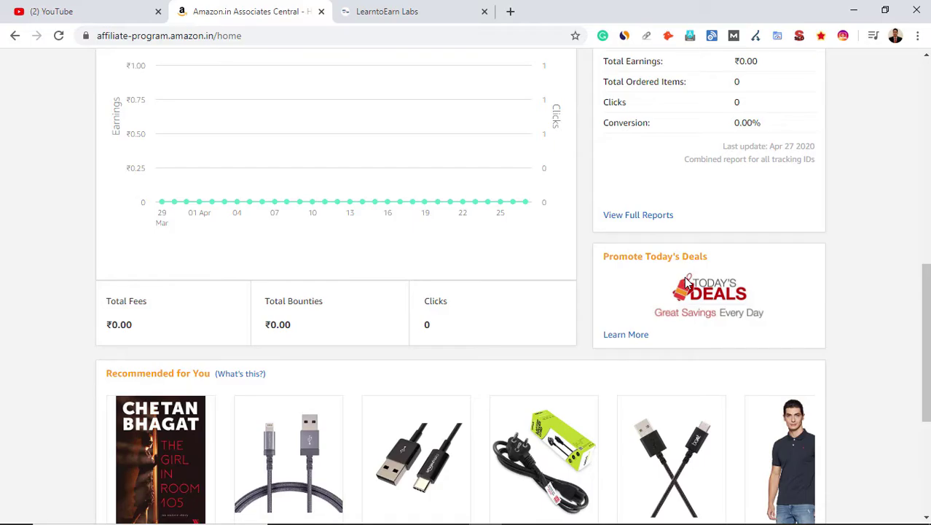
{"action": "scroll", "coordinate": [684, 277], "scroll_direction": "down", "scroll_amount": 3}
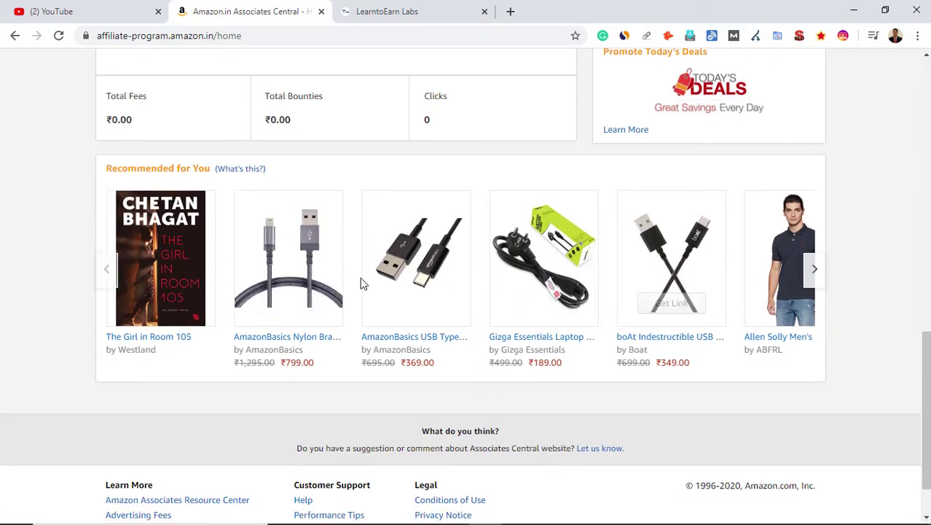
{"action": "scroll", "coordinate": [392, 271], "scroll_direction": "up", "scroll_amount": 8}
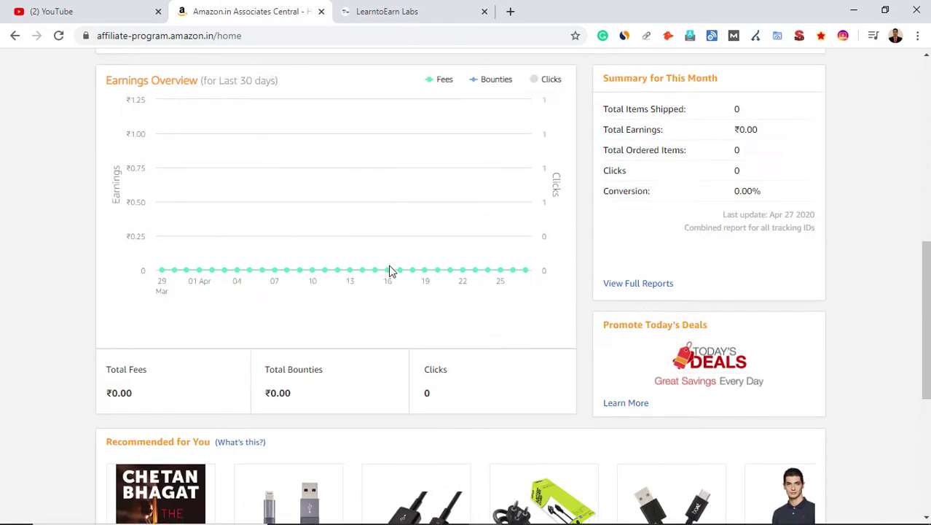
{"action": "scroll", "coordinate": [392, 271], "scroll_direction": "up", "scroll_amount": 3}
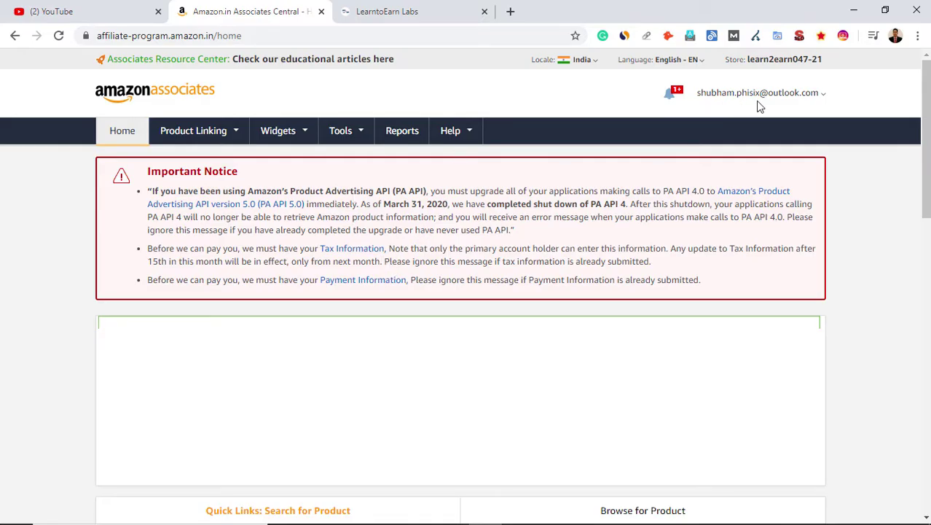
Load amazon.in in the browser tab showing the LearntoEarn Labs website
{"action": "left_click", "coordinate": [401, 10]}
{"action": "left_click", "coordinate": [394, 31]}
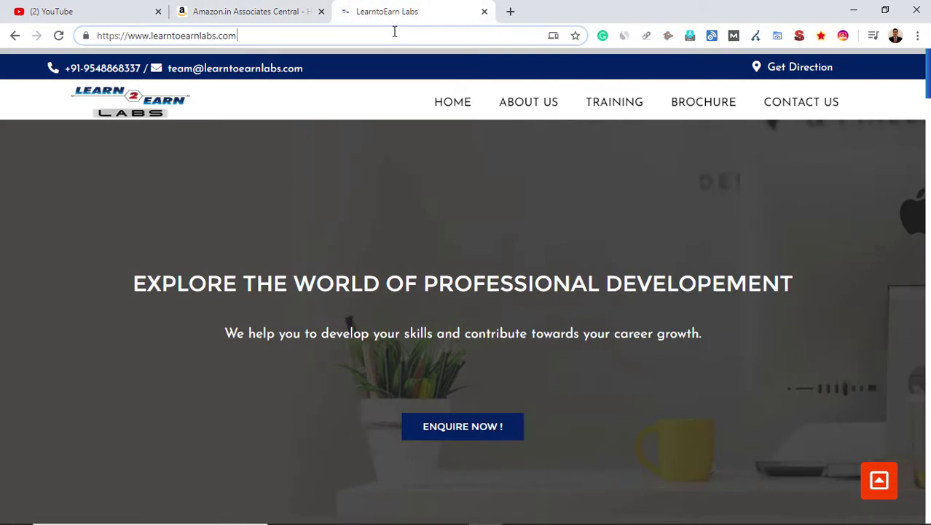
{"action": "key", "text": "ctrl+a"}
{"action": "type", "text": "ama"}
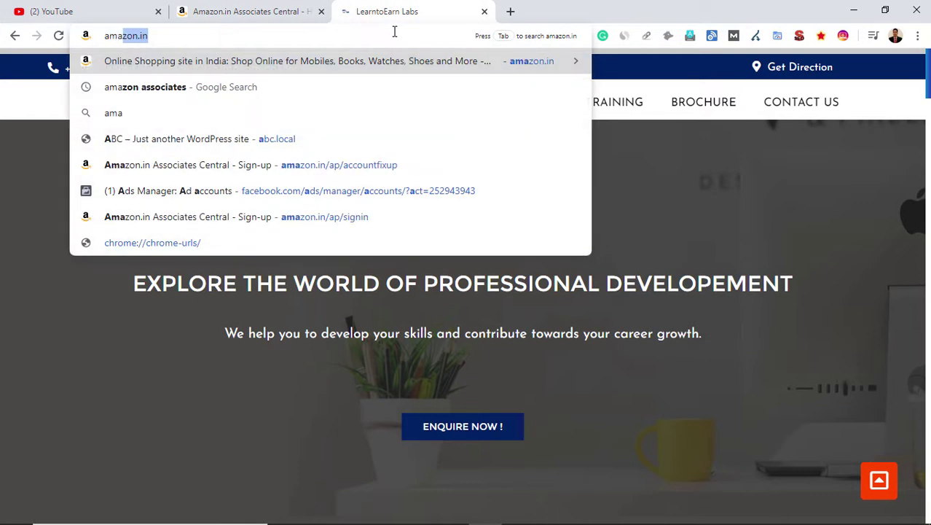
{"action": "type", "text": "zon.in"}
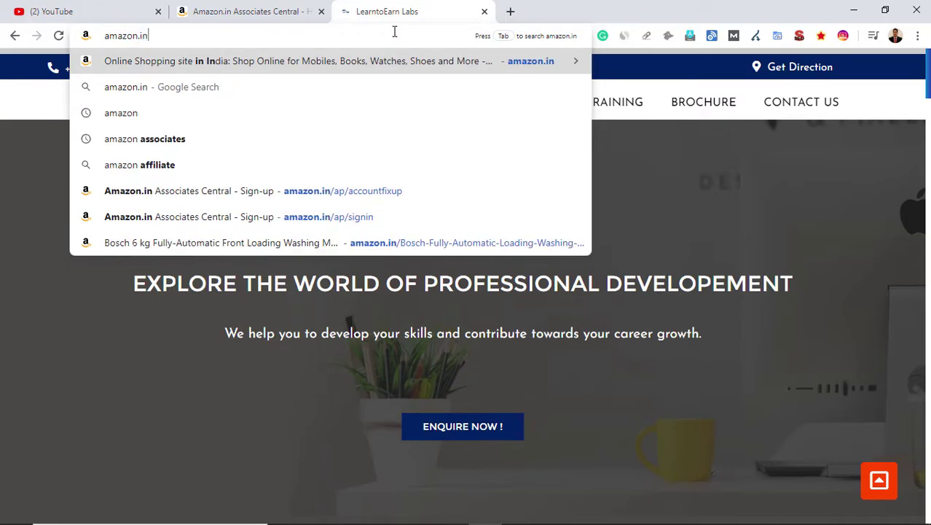
{"action": "key", "text": "Return"}
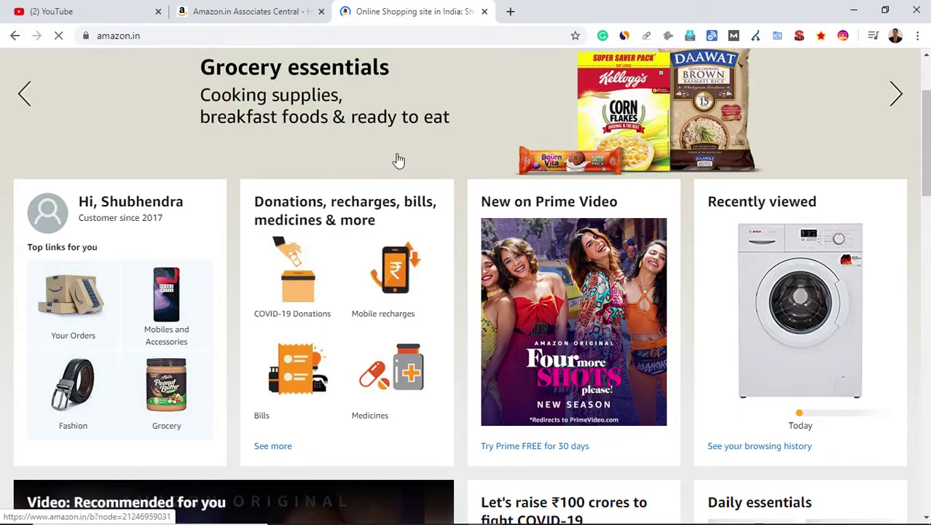
Open the recently viewed Bosch washing machine's product page and follow its SiteStripe link to Associates Central
{"action": "scroll", "coordinate": [799, 256], "scroll_direction": "down", "scroll_amount": 1}
{"action": "scroll", "coordinate": [765, 244], "scroll_direction": "up", "scroll_amount": 3}
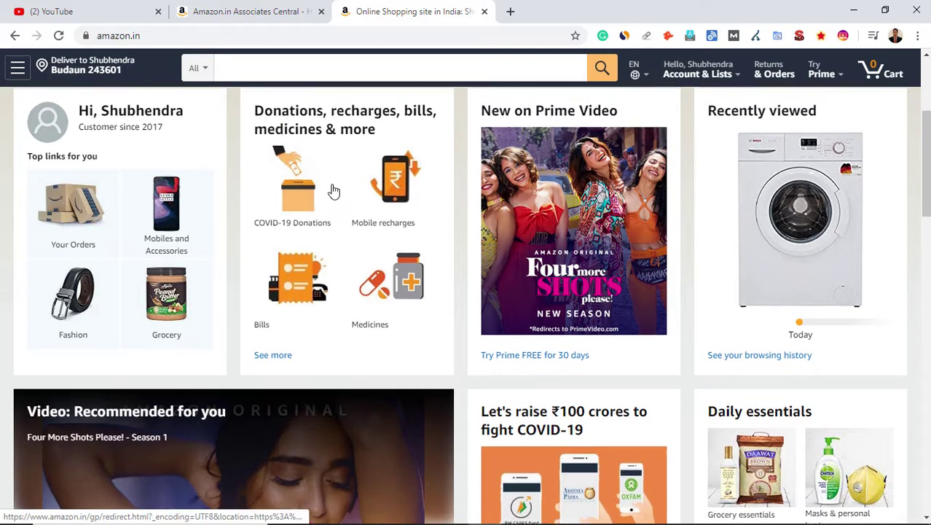
{"action": "left_click", "coordinate": [824, 381]}
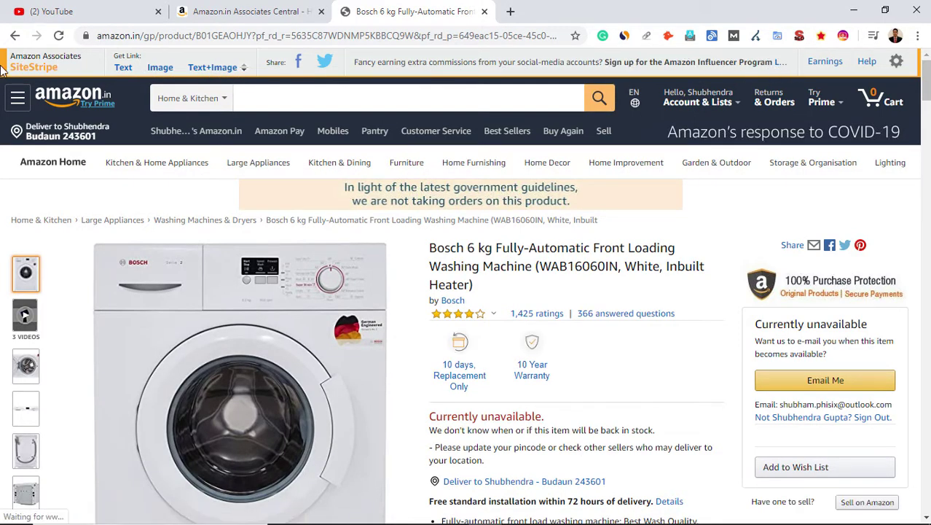
{"action": "left_click", "coordinate": [45, 58]}
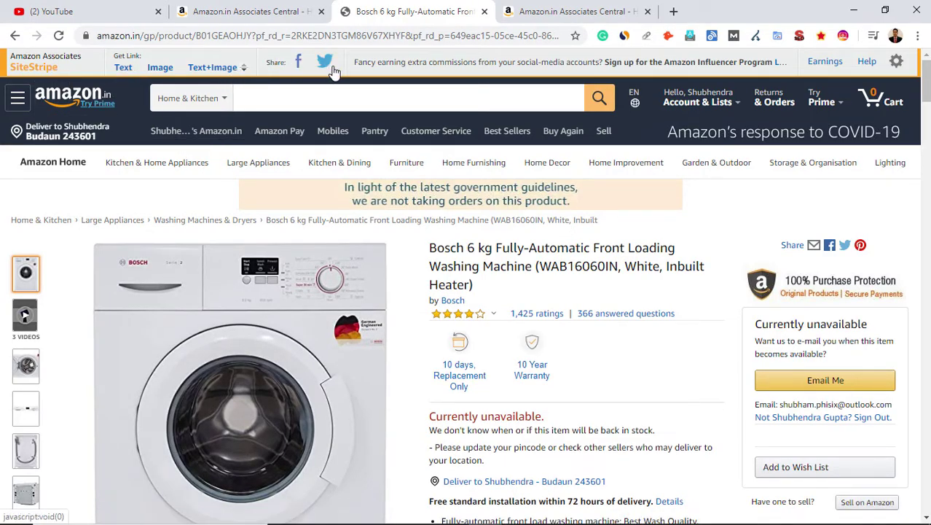
Get a short text affiliate link for the Bosch washing machine, checking the store ID and tracking ID choices
{"action": "left_click", "coordinate": [123, 67]}
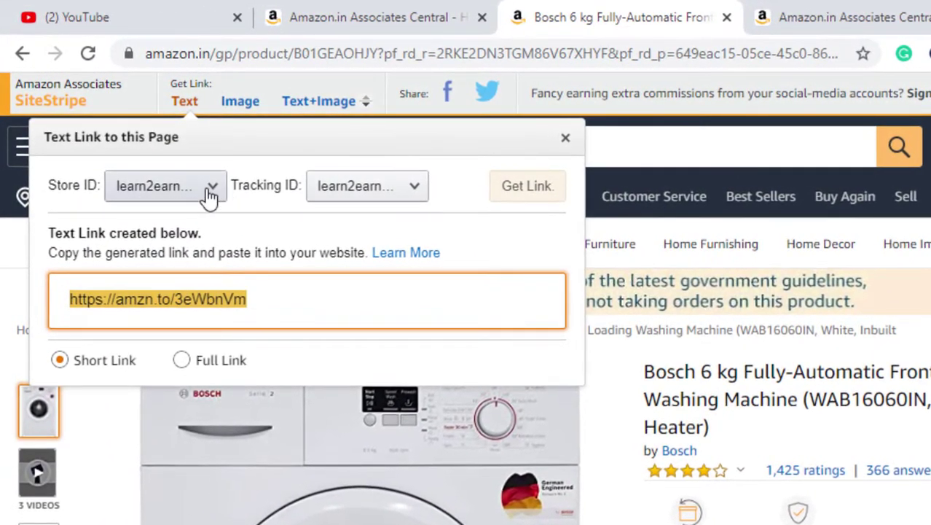
{"action": "left_click", "coordinate": [172, 158]}
{"action": "left_click", "coordinate": [369, 182]}
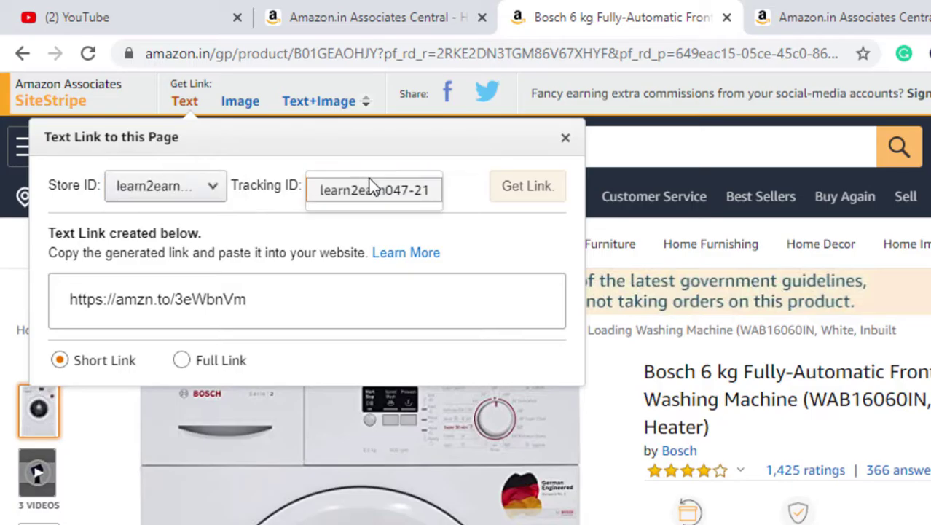
{"action": "left_click", "coordinate": [476, 186]}
{"action": "left_click", "coordinate": [309, 311]}
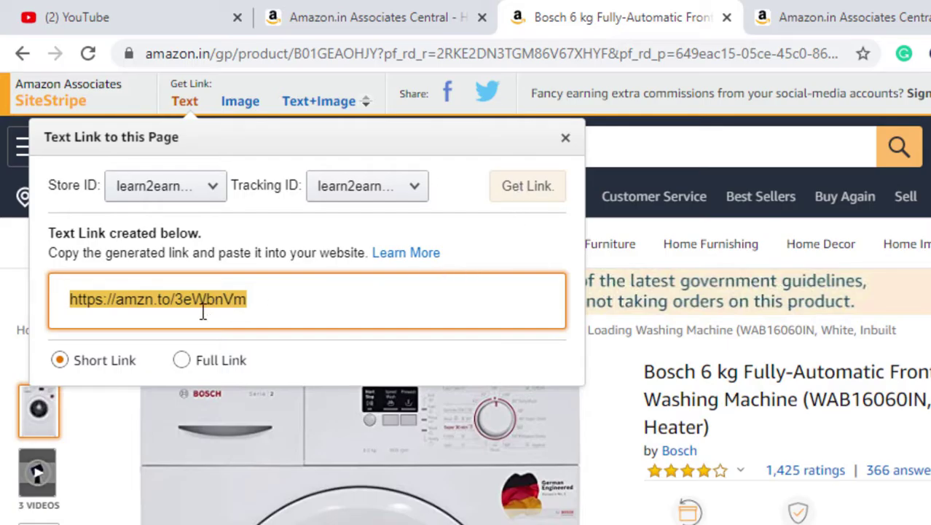
Generate an image affiliate link for the washing machine with the Small image size and examine its HTML code
{"action": "left_click", "coordinate": [240, 102]}
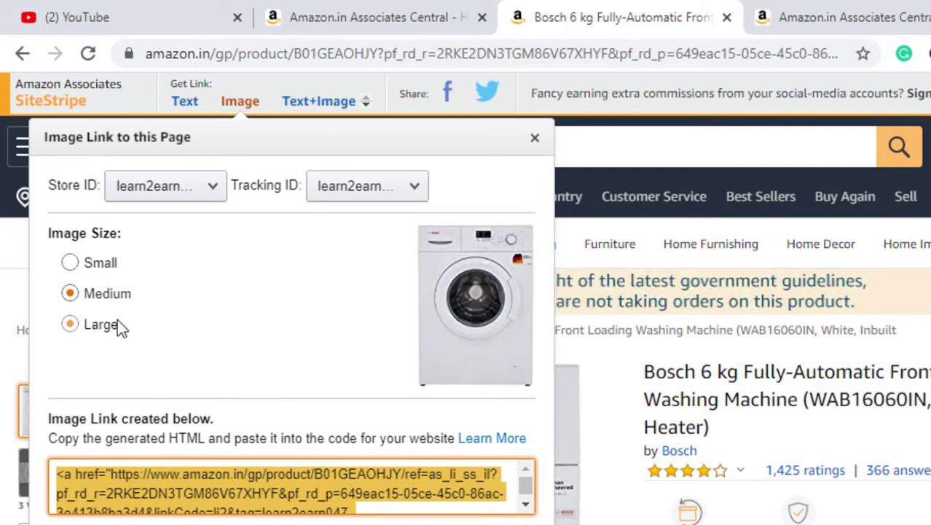
{"action": "left_click", "coordinate": [68, 266]}
{"action": "scroll", "coordinate": [252, 449], "scroll_direction": "down", "scroll_amount": 2}
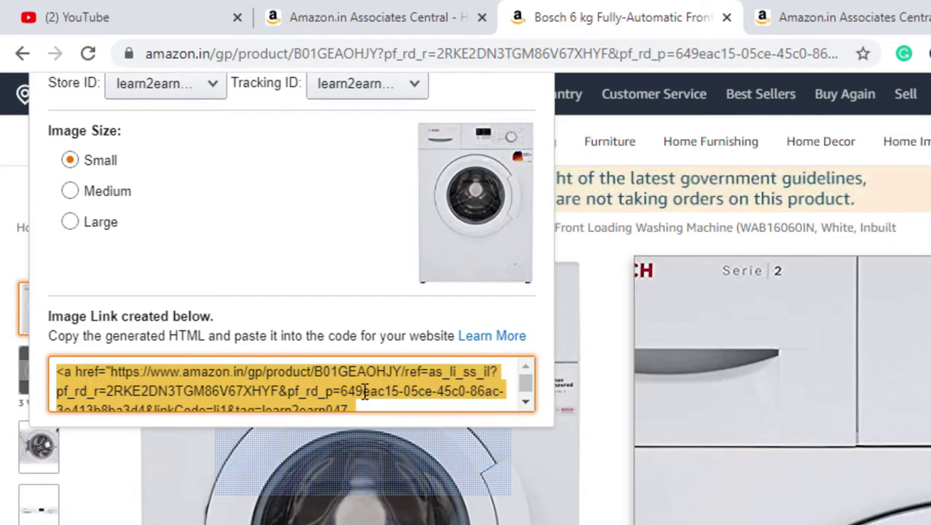
{"action": "scroll", "coordinate": [173, 232], "scroll_direction": "up", "scroll_amount": 2}
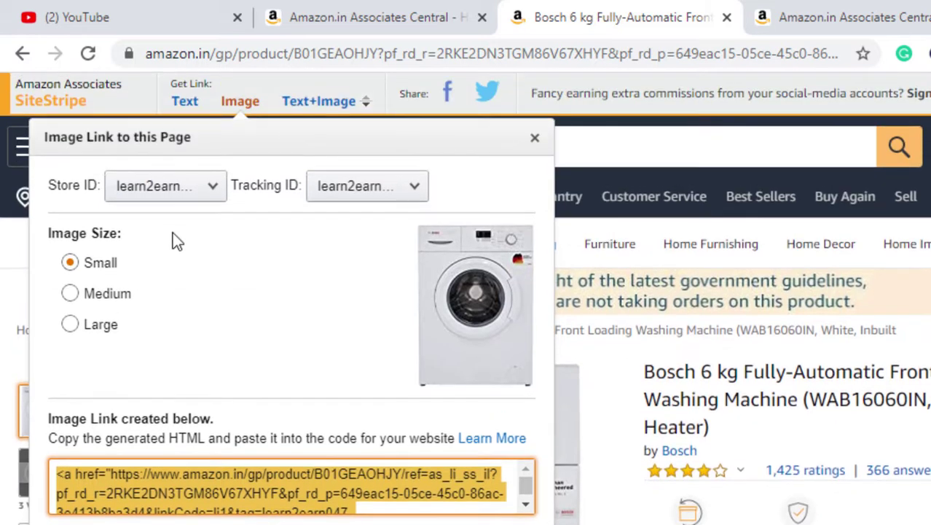
Generate the washing machine's text affiliate link as a Full Link and examine the complete URL
{"action": "left_click", "coordinate": [185, 106]}
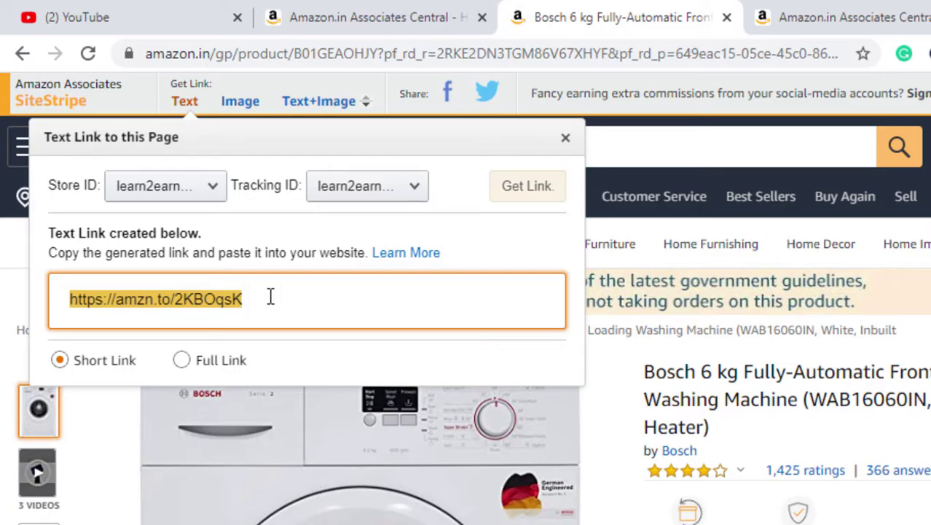
{"action": "left_click", "coordinate": [182, 360]}
{"action": "scroll", "coordinate": [378, 305], "scroll_direction": "down", "scroll_amount": 2}
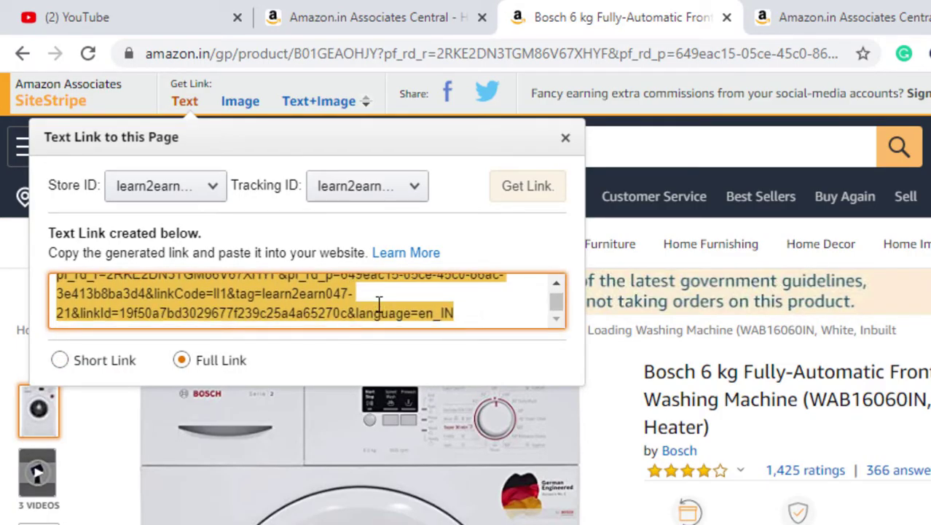
{"action": "scroll", "coordinate": [378, 306], "scroll_direction": "up", "scroll_amount": 2}
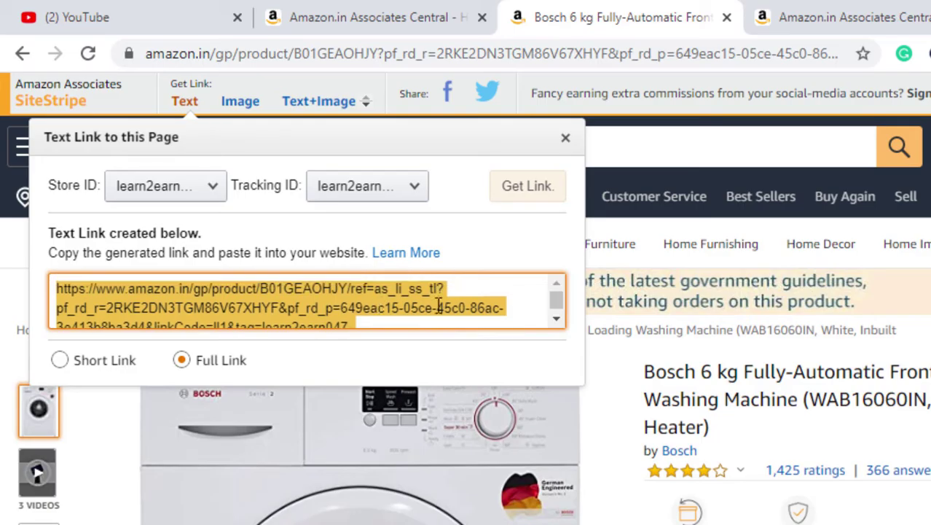
Switch the text affiliate link back to Short Link and close the link window
{"action": "left_click", "coordinate": [59, 359]}
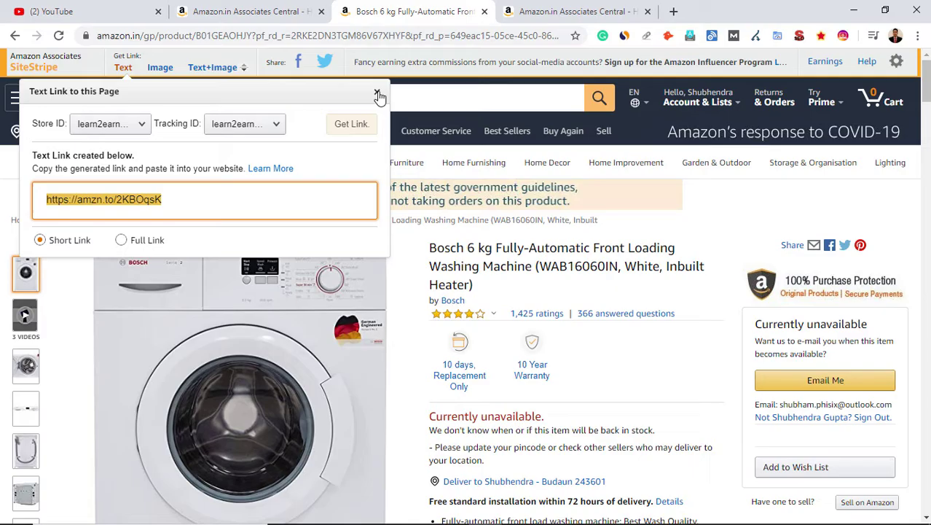
{"action": "left_click", "coordinate": [378, 95]}
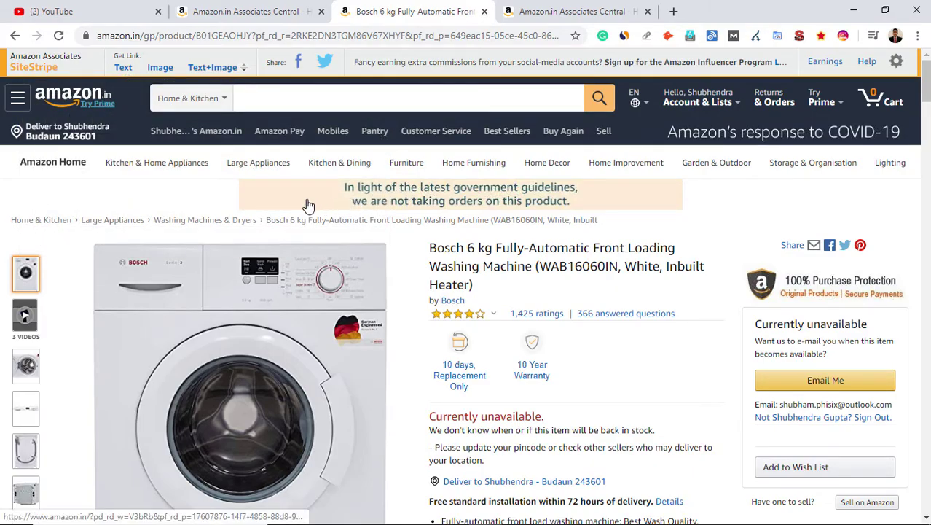
{"action": "scroll", "coordinate": [307, 262], "scroll_direction": "down", "scroll_amount": 1}
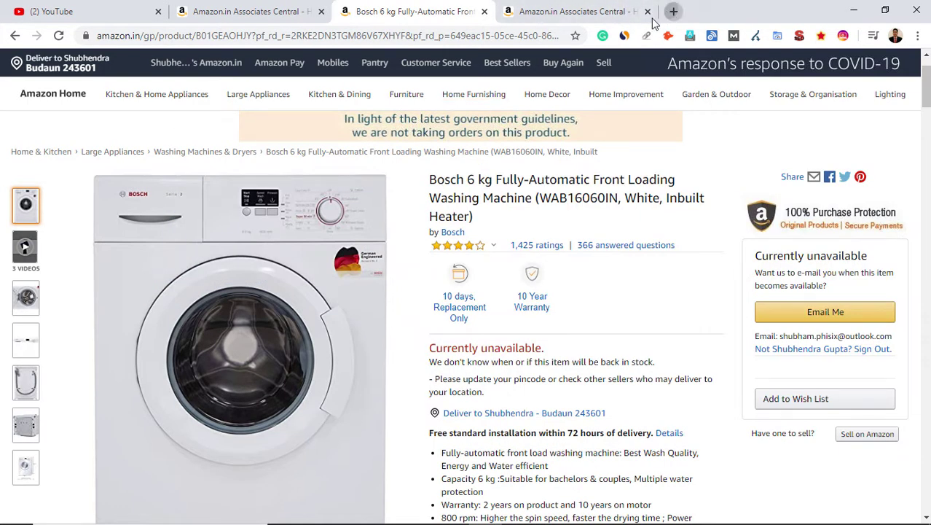
Search for Amazon commission rates in a new tab and examine the advertising fee schedule's category rates and excluded products
{"action": "left_click", "coordinate": [673, 12]}
{"action": "type", "text": "a"}
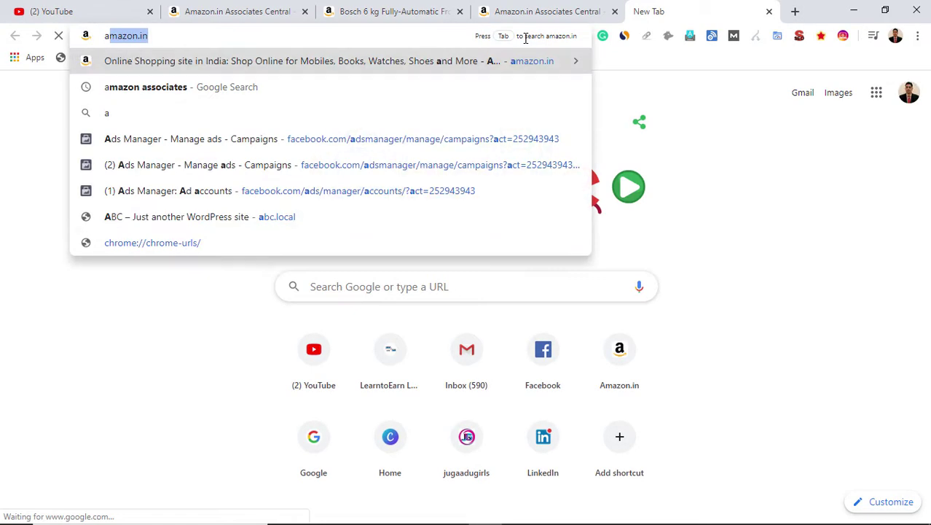
{"action": "type", "text": "mazon commisi"}
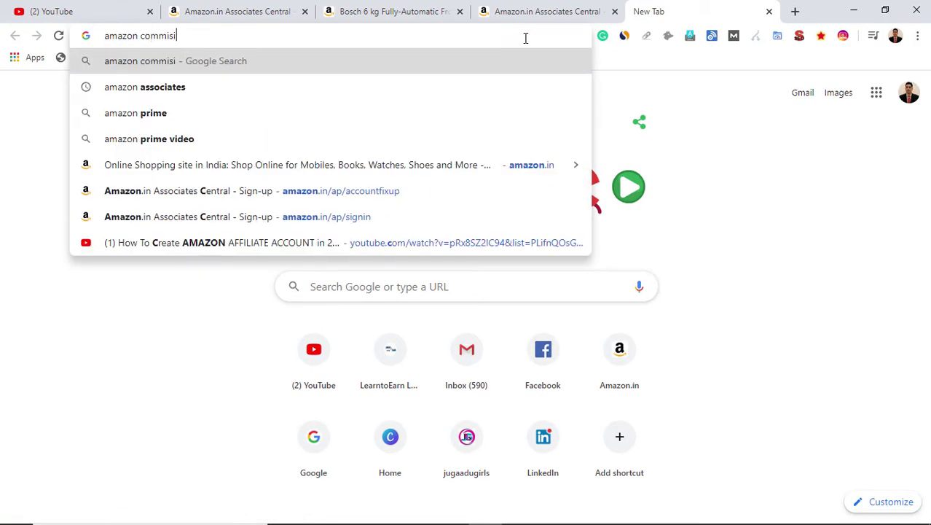
{"action": "key", "text": "Return"}
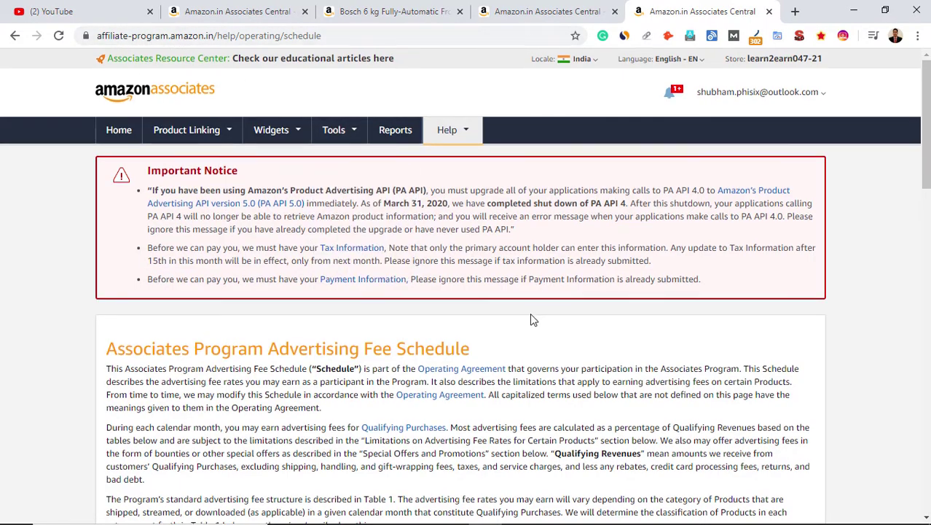
{"action": "scroll", "coordinate": [531, 319], "scroll_direction": "down", "scroll_amount": 3}
{"action": "scroll", "coordinate": [345, 287], "scroll_direction": "down", "scroll_amount": 3}
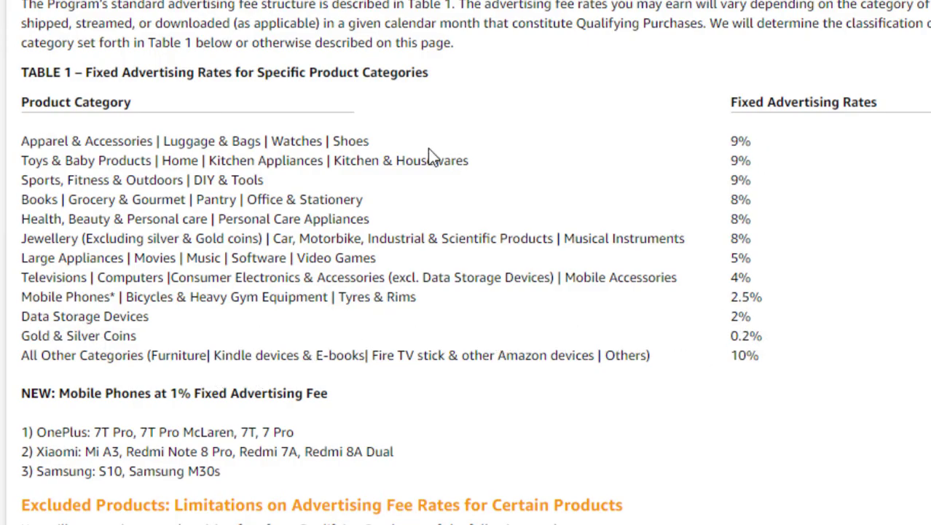
{"action": "scroll", "coordinate": [428, 175], "scroll_direction": "down", "scroll_amount": 5}
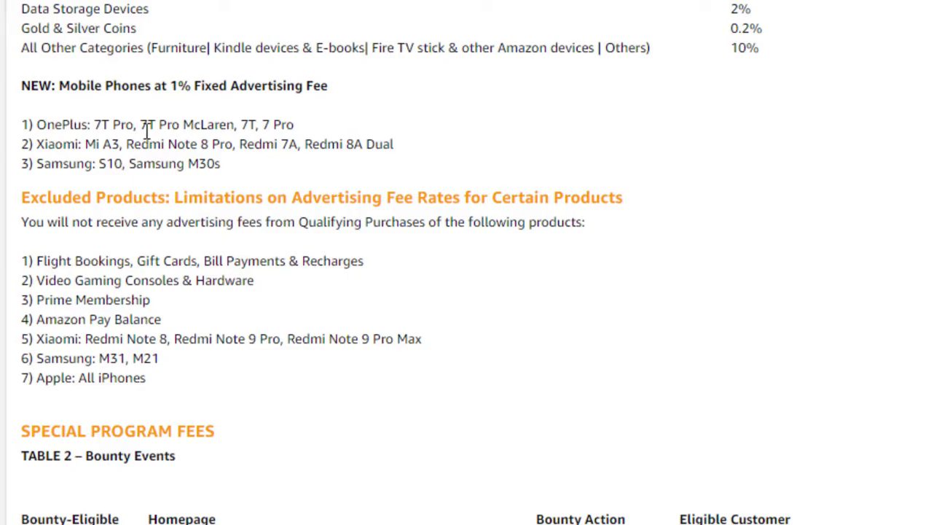
{"action": "scroll", "coordinate": [303, 261], "scroll_direction": "up", "scroll_amount": 3}
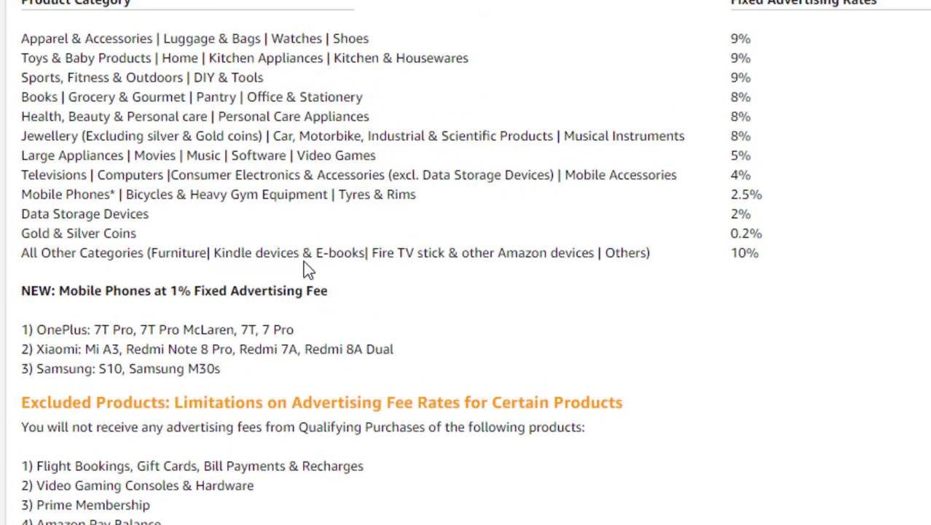
{"action": "scroll", "coordinate": [330, 172], "scroll_direction": "up", "scroll_amount": 2}
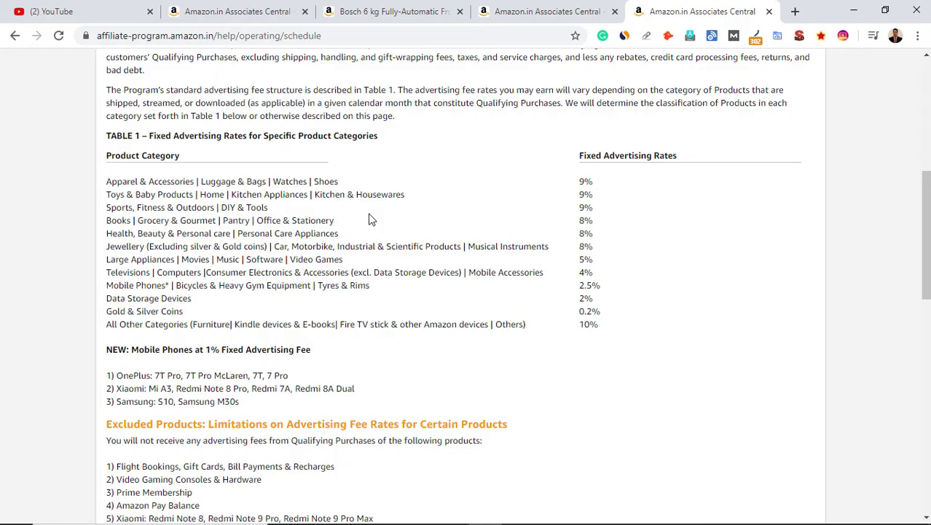
Switch to Keyword research.xlsx in Excel and review the row 2 cells from traffic through your earnings
{"action": "key", "text": "alt+Tab"}
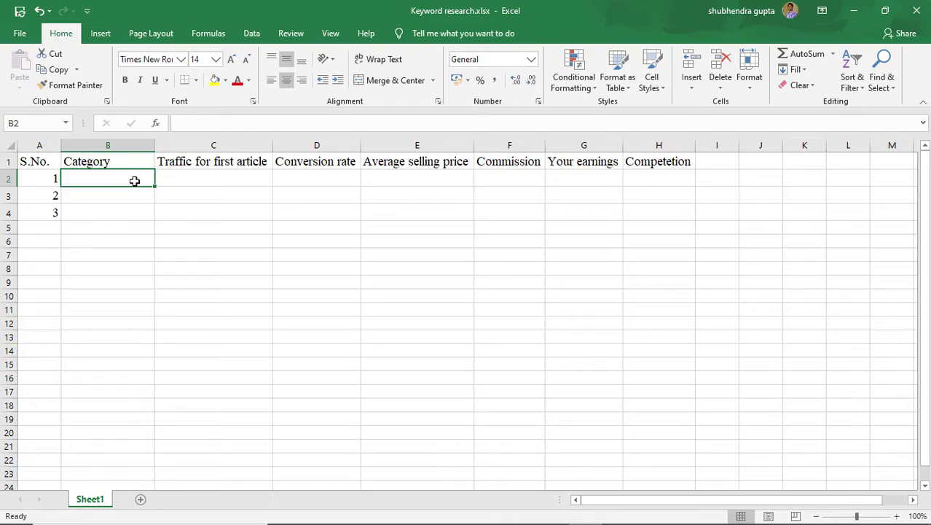
{"action": "left_click", "coordinate": [197, 182]}
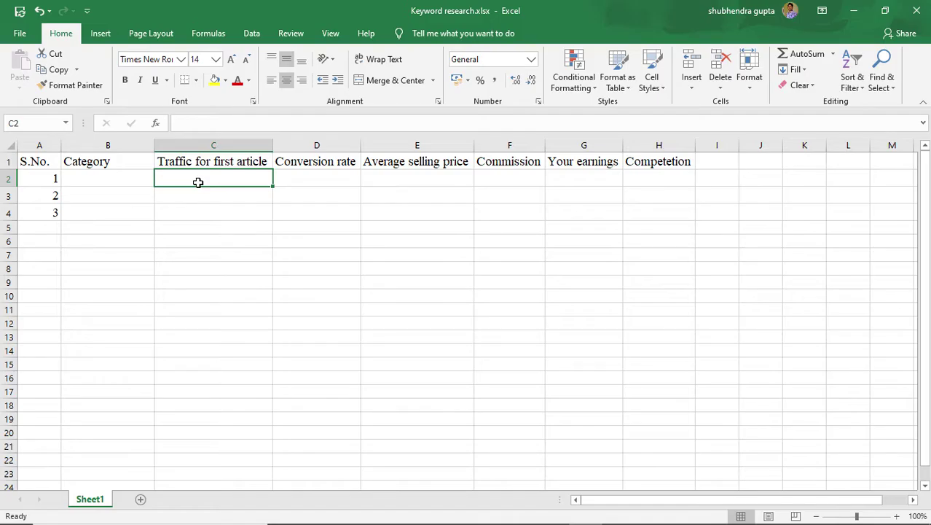
{"action": "left_click", "coordinate": [302, 177]}
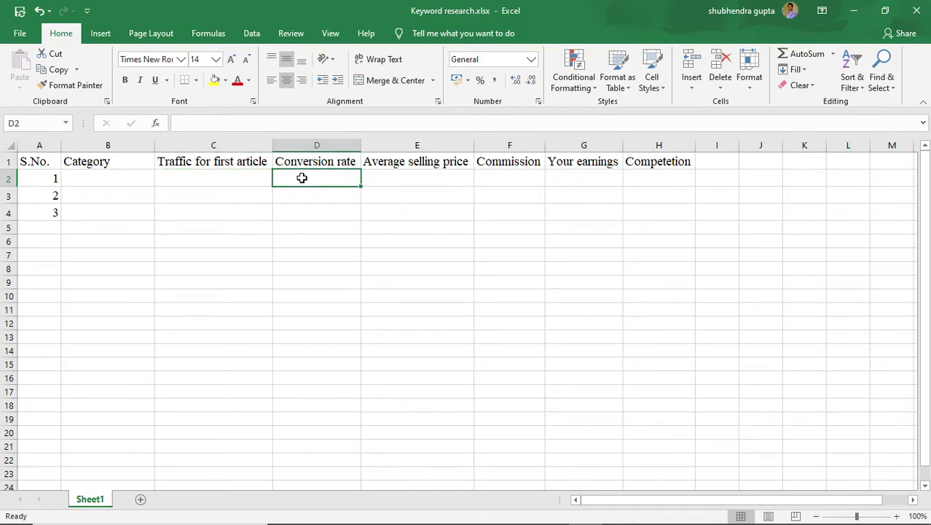
{"action": "left_click", "coordinate": [423, 181]}
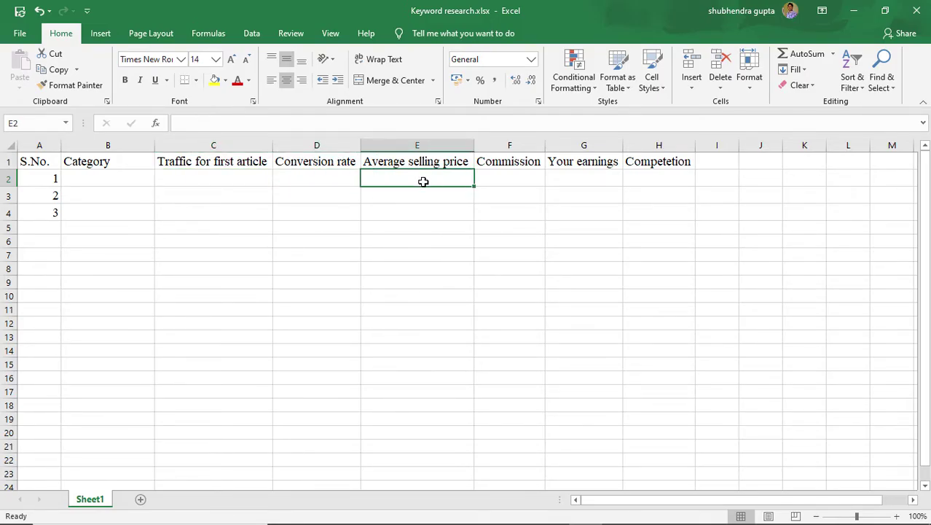
{"action": "left_click", "coordinate": [500, 183]}
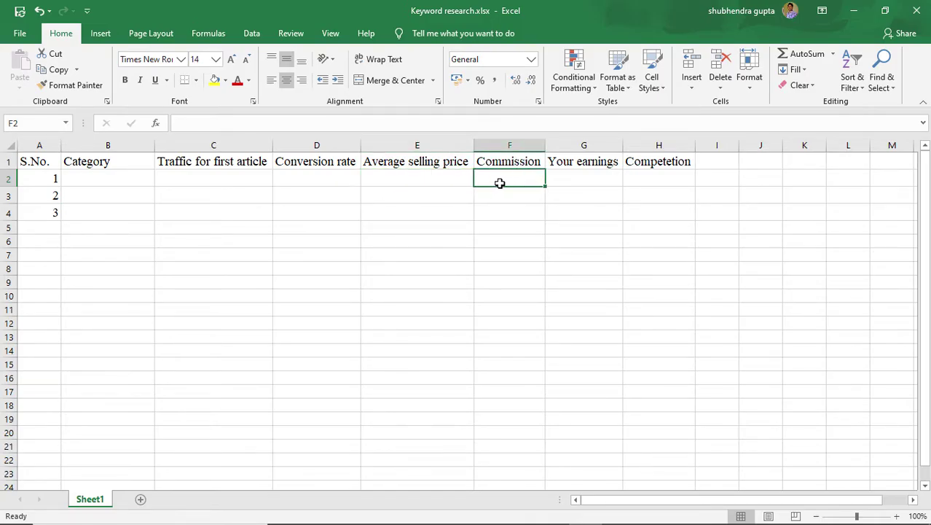
{"action": "left_click", "coordinate": [611, 182]}
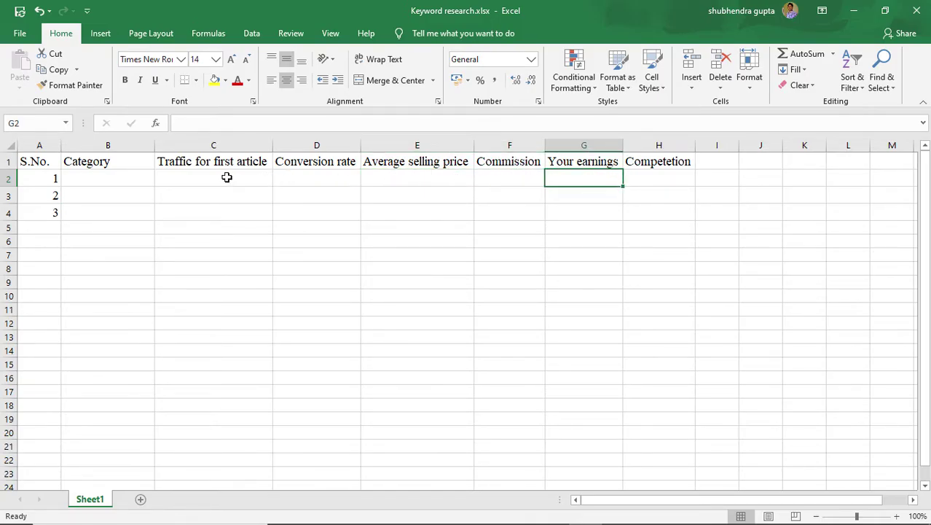
Centre the Category heading in B1 and enter Washing machine as the first category in B2
{"action": "left_click", "coordinate": [102, 165]}
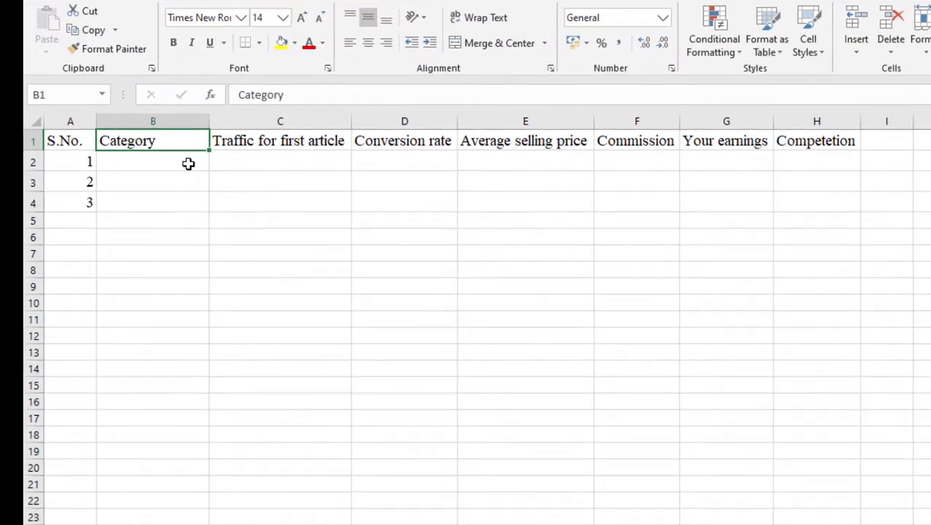
{"action": "left_click", "coordinate": [368, 43]}
{"action": "left_click", "coordinate": [186, 166]}
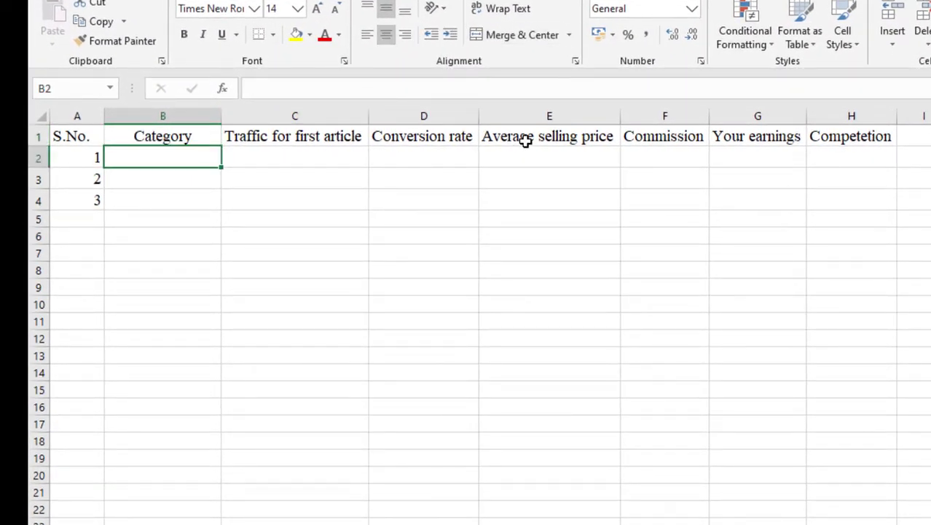
{"action": "type", "text": "Washinh"}
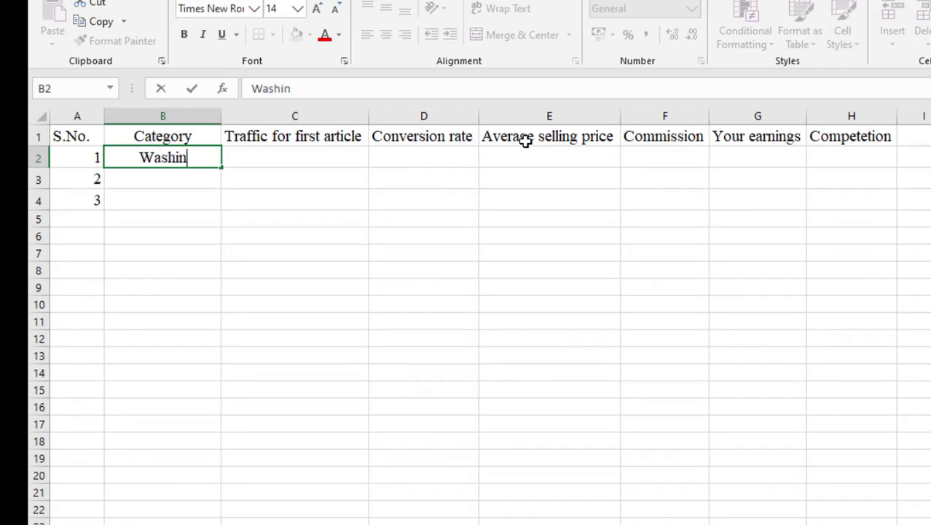
{"action": "key", "text": "BackSpace"}
{"action": "key", "text": "BackSpace"}
{"action": "type", "text": "g macj"}
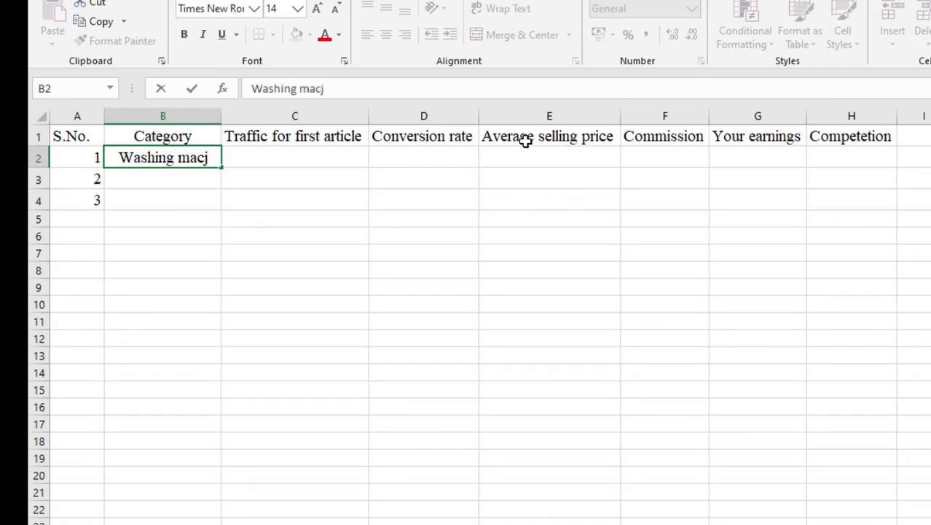
{"action": "key", "text": "BackSpace"}
{"action": "type", "text": "hine"}
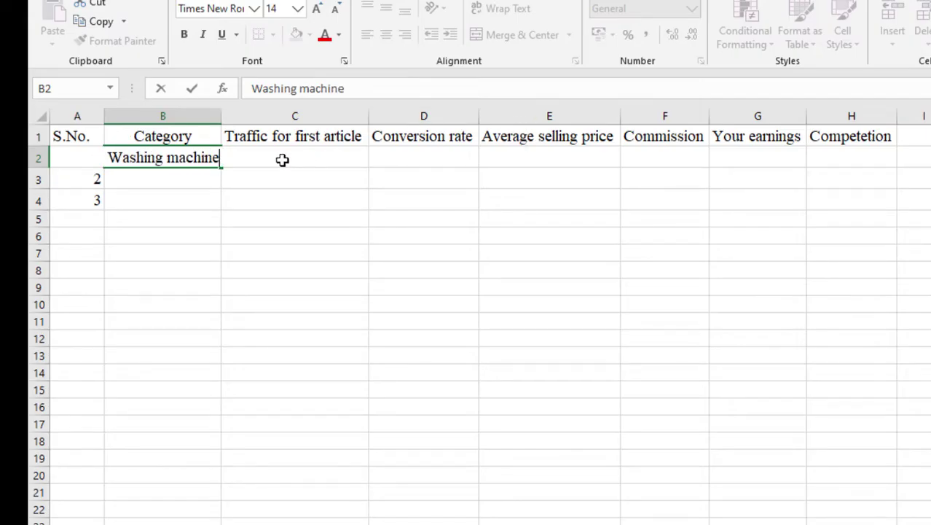
Auto-fit column B to the width of its contents
{"action": "left_click", "coordinate": [215, 116]}
{"action": "double_click", "coordinate": [222, 117]}
{"action": "left_click", "coordinate": [273, 154]}
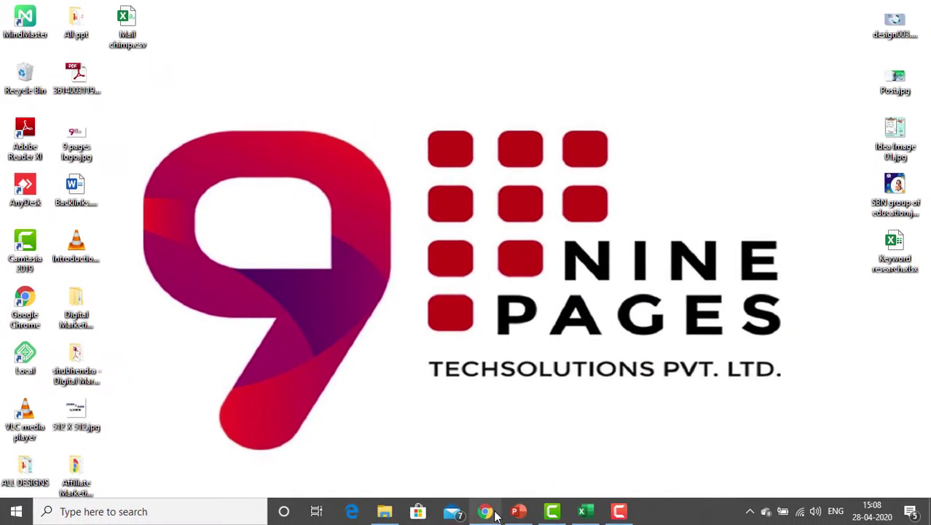
Switch to Ubersuggest in Chrome and check the search volume and keyword ideas for best washing machine in India
{"action": "left_click", "coordinate": [484, 511]}
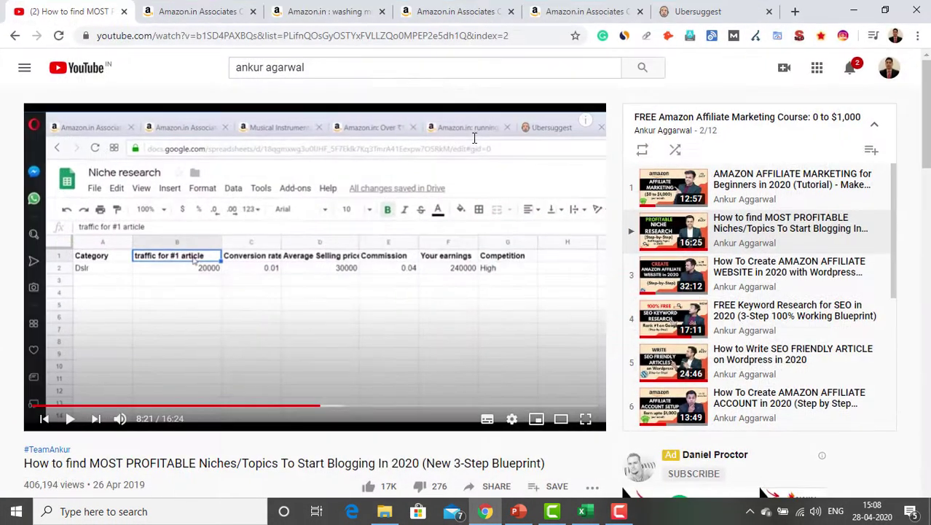
{"action": "left_click", "coordinate": [674, 11]}
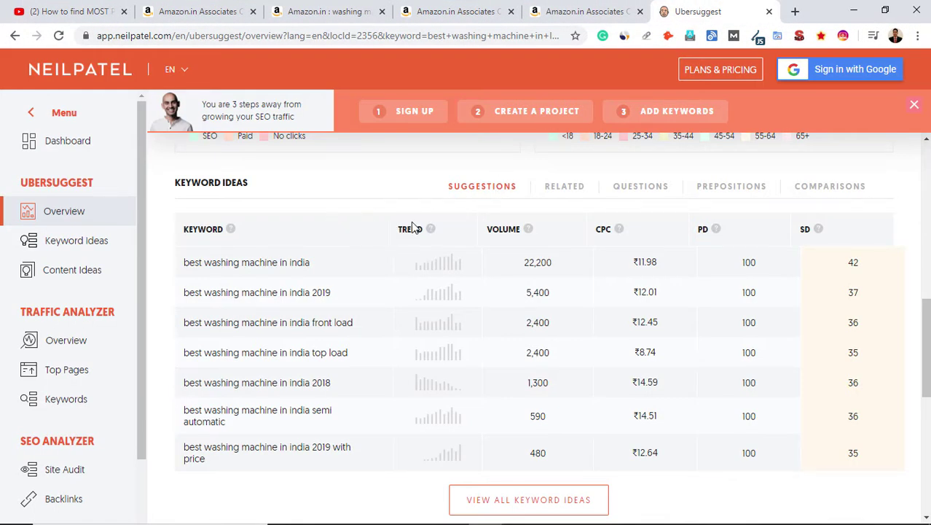
{"action": "scroll", "coordinate": [393, 219], "scroll_direction": "up", "scroll_amount": 8}
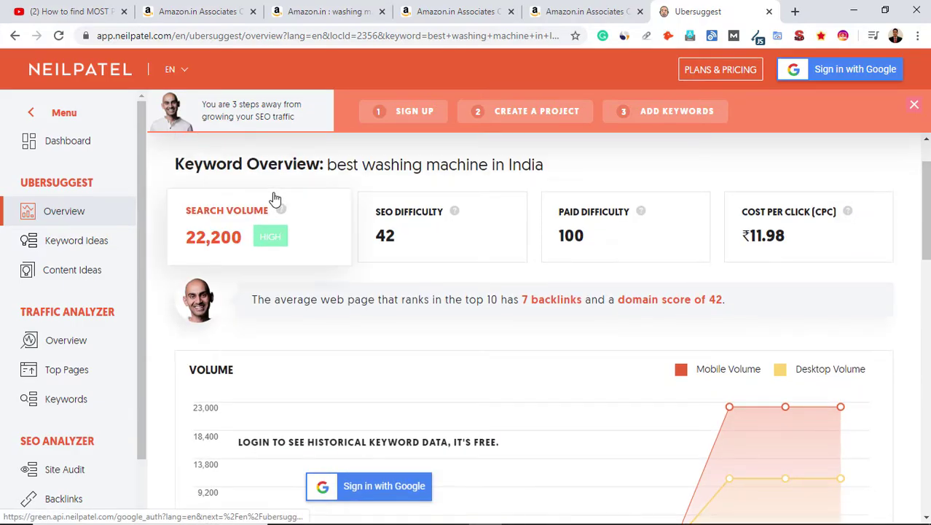
{"action": "scroll", "coordinate": [276, 198], "scroll_direction": "up", "scroll_amount": 2}
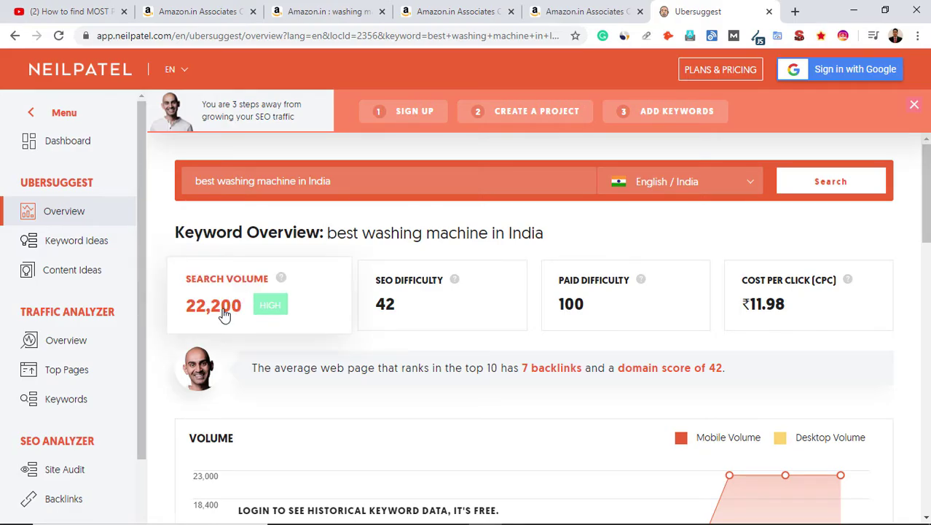
{"action": "scroll", "coordinate": [297, 304], "scroll_direction": "down", "scroll_amount": 8}
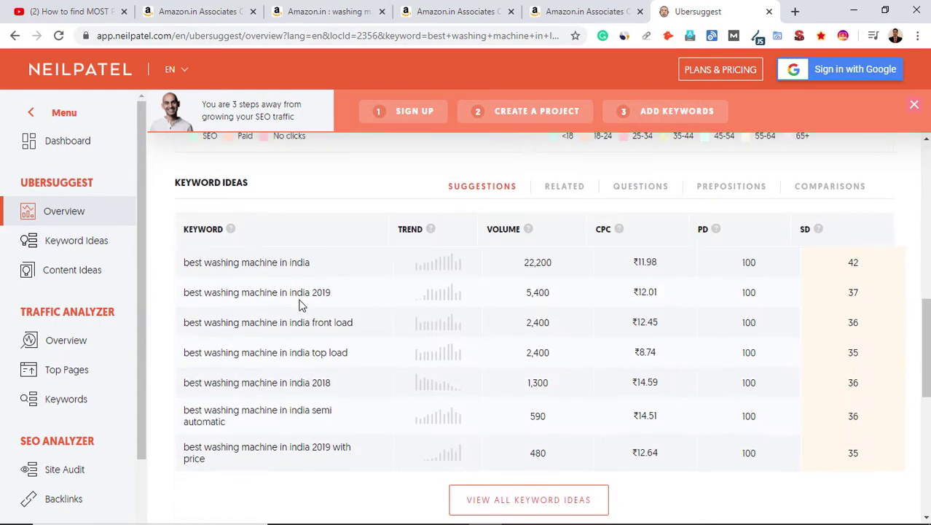
{"action": "scroll", "coordinate": [299, 304], "scroll_direction": "down", "scroll_amount": 1}
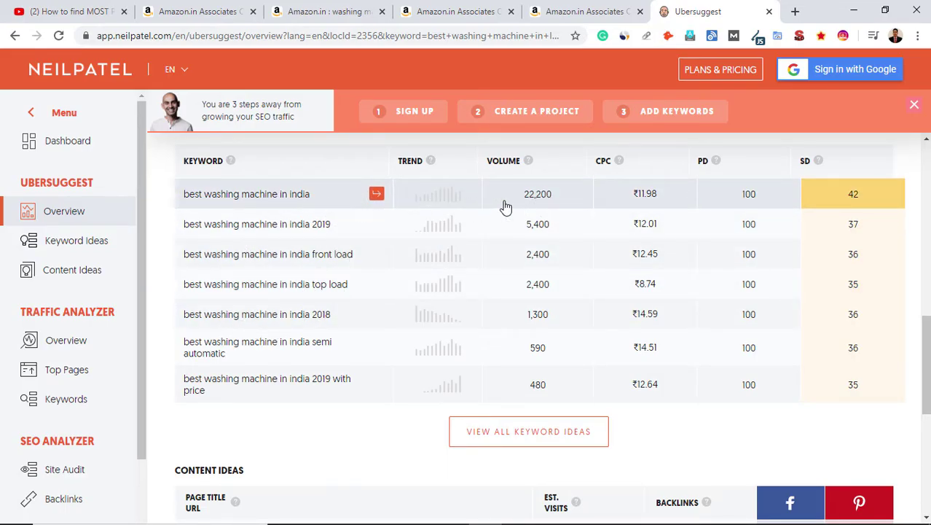
Return to Excel and enter 22200 as the washing machine's first-article traffic and 0.01 as its conversion rate
{"action": "left_click", "coordinate": [857, 16]}
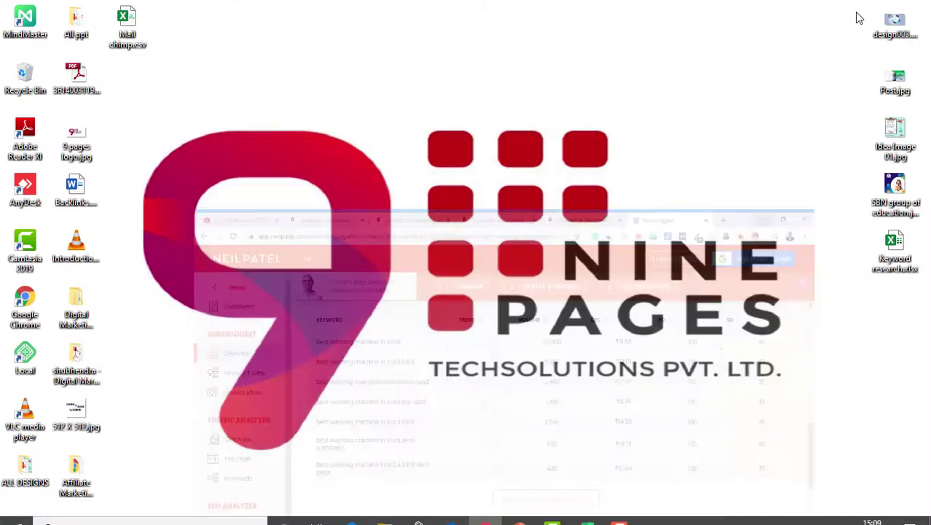
{"action": "left_click", "coordinate": [518, 511]}
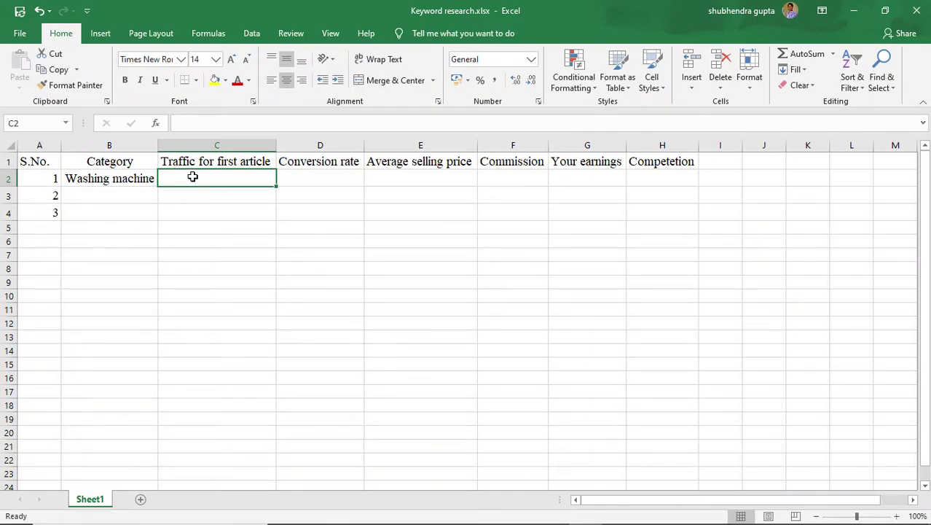
{"action": "type", "text": "22200"}
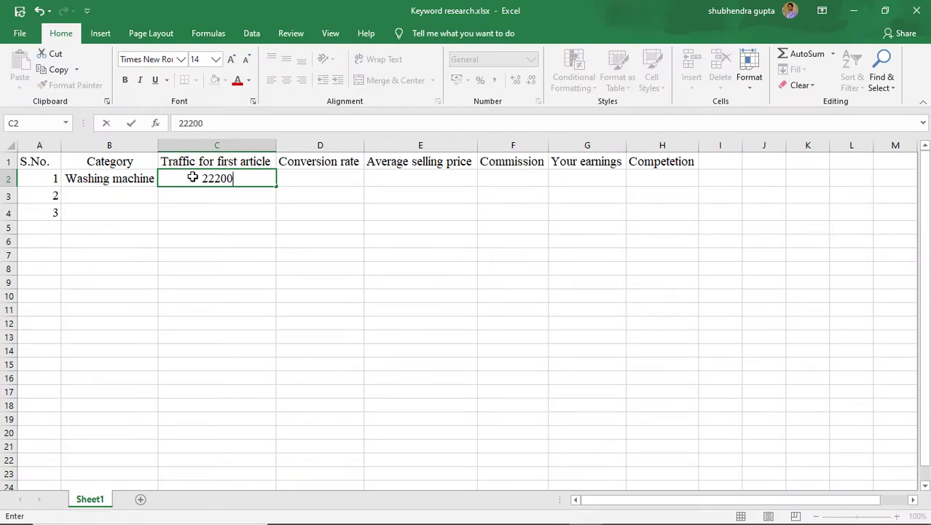
{"action": "left_click", "coordinate": [327, 180]}
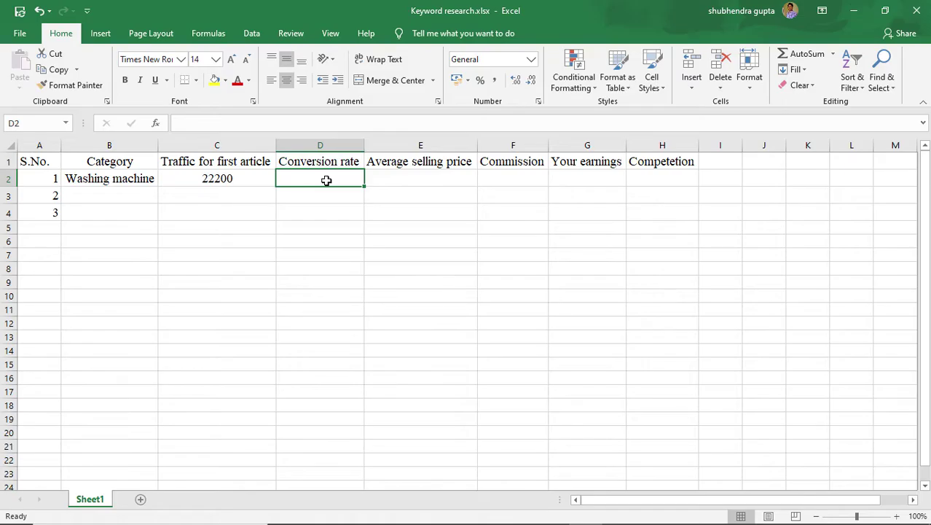
{"action": "type", "text": "0.01"}
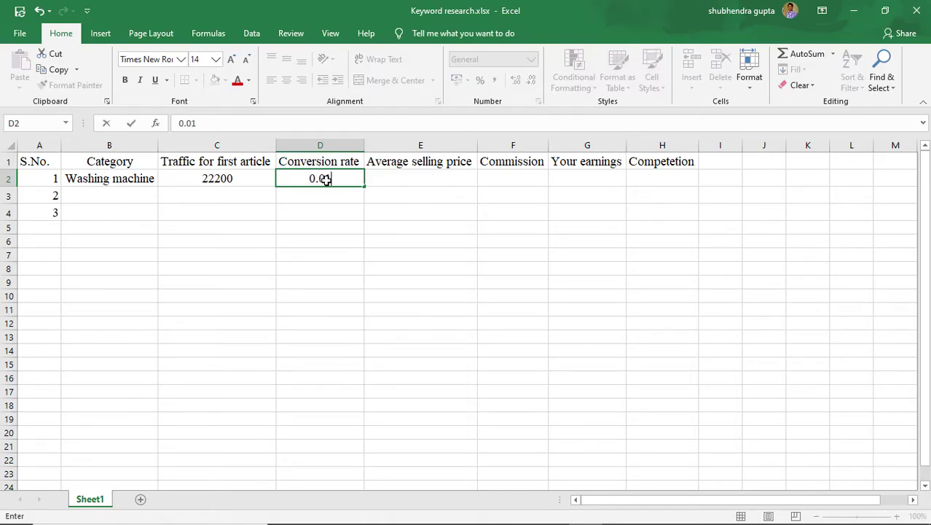
{"action": "left_click", "coordinate": [418, 176]}
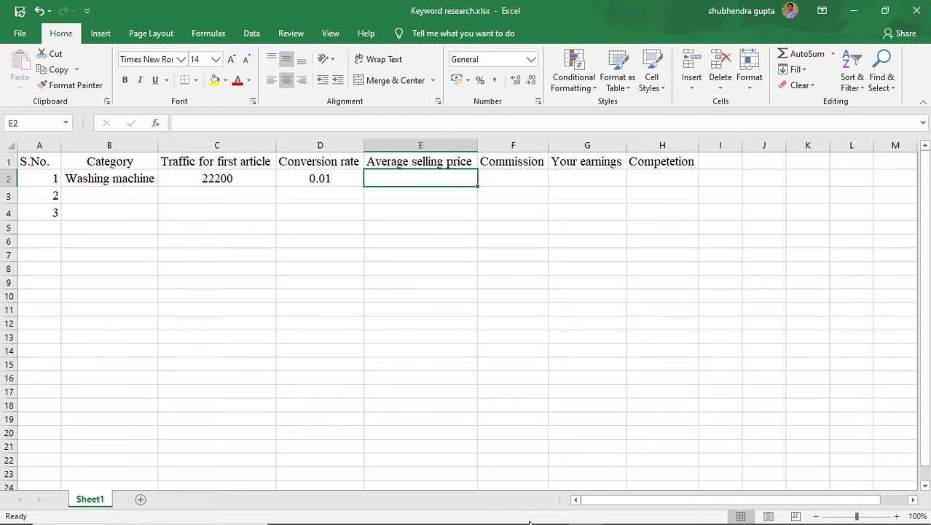
Switch to Chrome and look through Amazon.in's washing machine search results for typical selling prices
{"action": "left_click", "coordinate": [482, 514]}
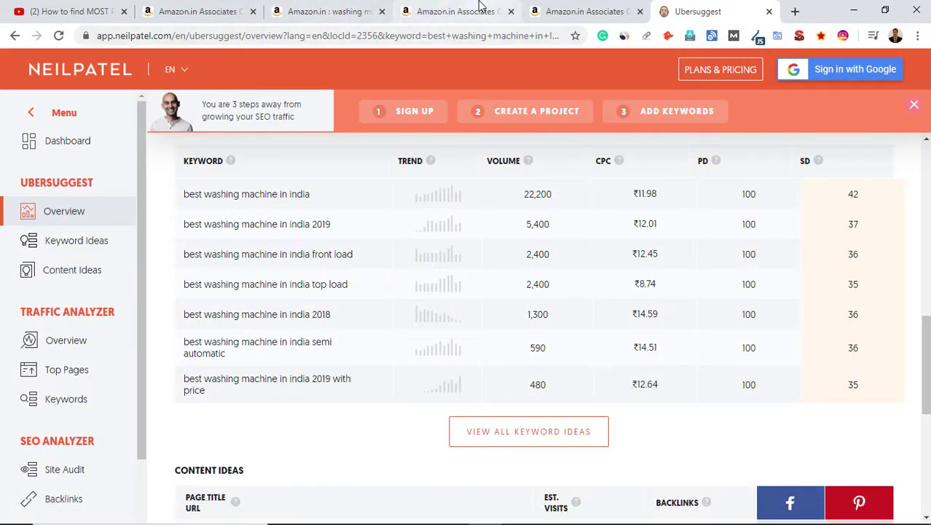
{"action": "left_click", "coordinate": [456, 10]}
{"action": "left_click", "coordinate": [320, 11]}
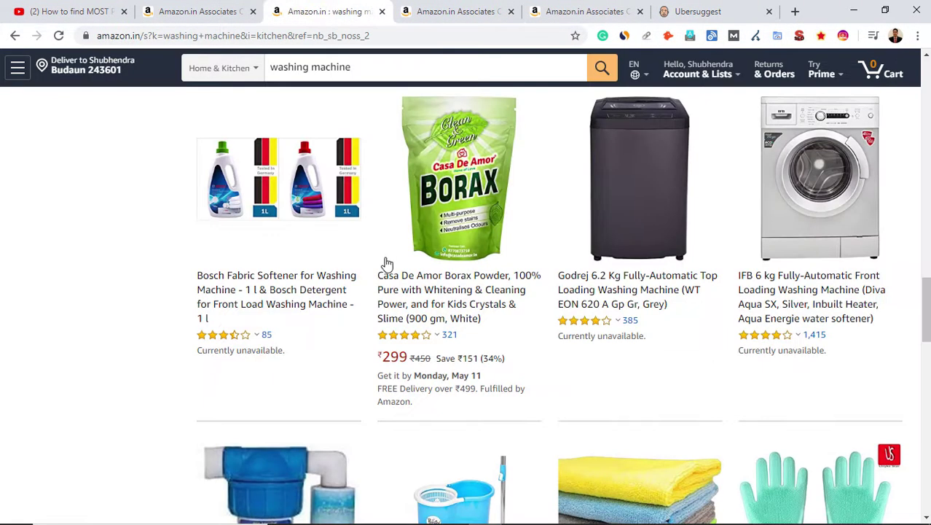
{"action": "scroll", "coordinate": [385, 263], "scroll_direction": "down", "scroll_amount": 5}
{"action": "scroll", "coordinate": [386, 263], "scroll_direction": "up", "scroll_amount": 10}
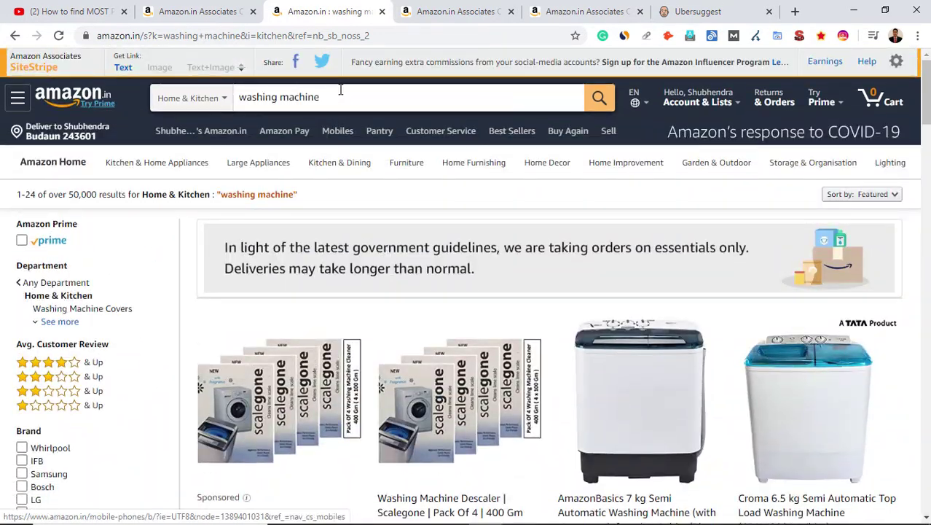
{"action": "left_click", "coordinate": [340, 90]}
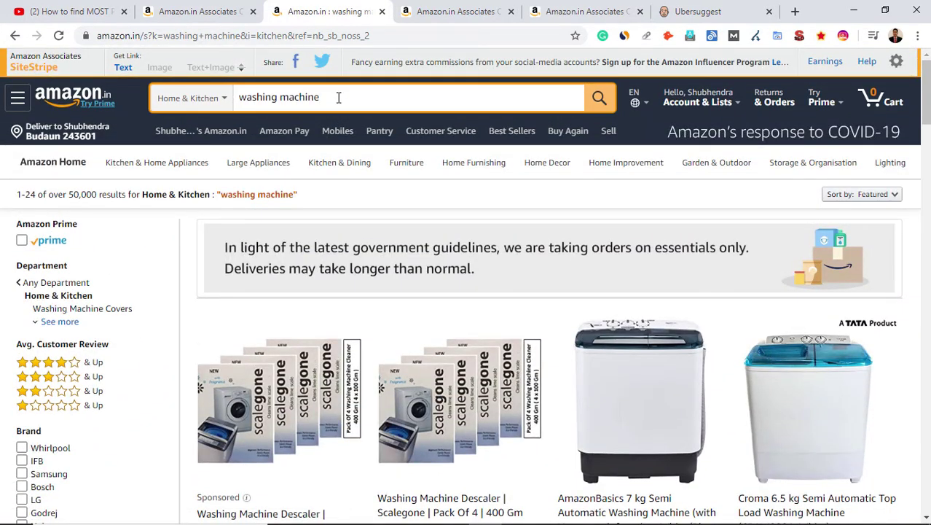
{"action": "scroll", "coordinate": [614, 301], "scroll_direction": "down", "scroll_amount": 3}
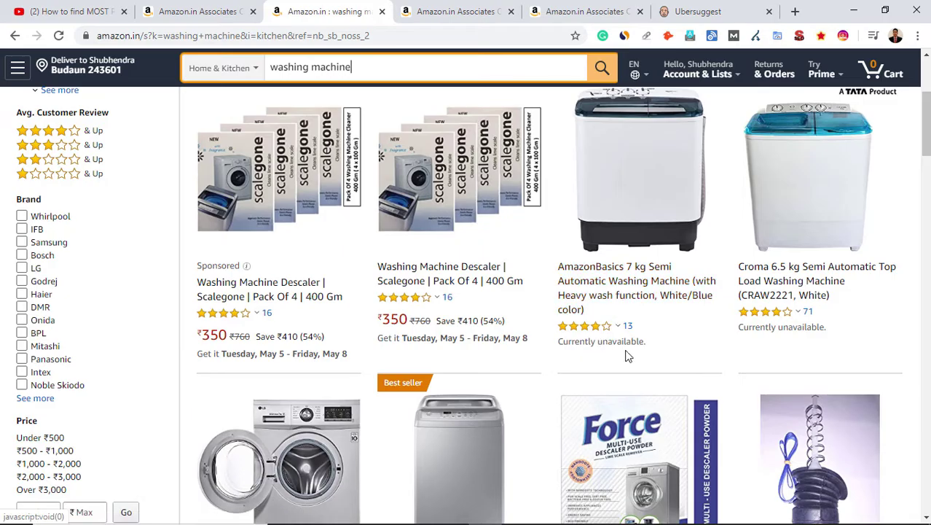
{"action": "scroll", "coordinate": [760, 346], "scroll_direction": "down", "scroll_amount": 5}
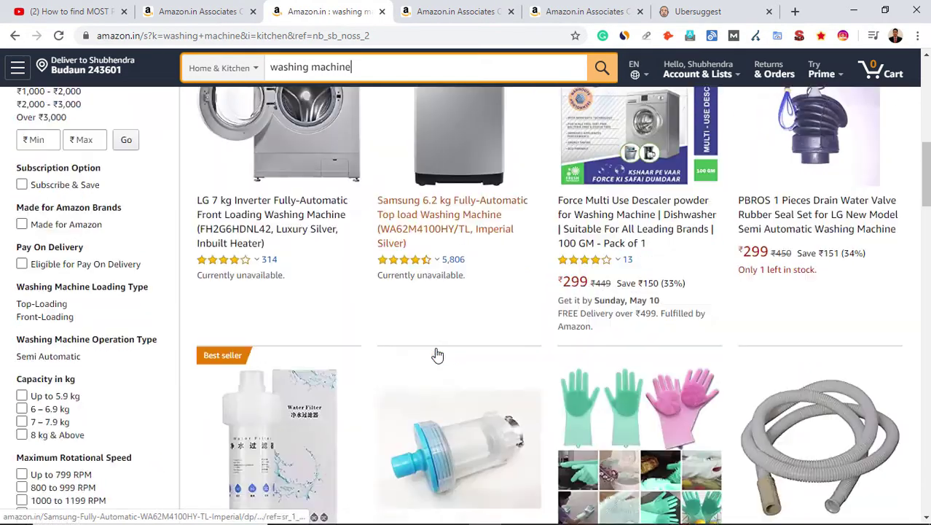
{"action": "scroll", "coordinate": [441, 303], "scroll_direction": "down", "scroll_amount": 4}
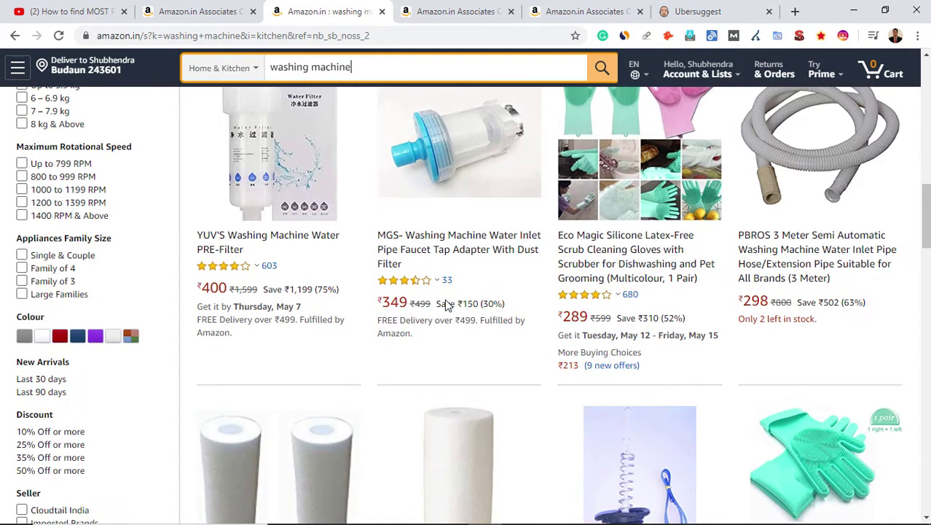
{"action": "scroll", "coordinate": [446, 301], "scroll_direction": "down", "scroll_amount": 4}
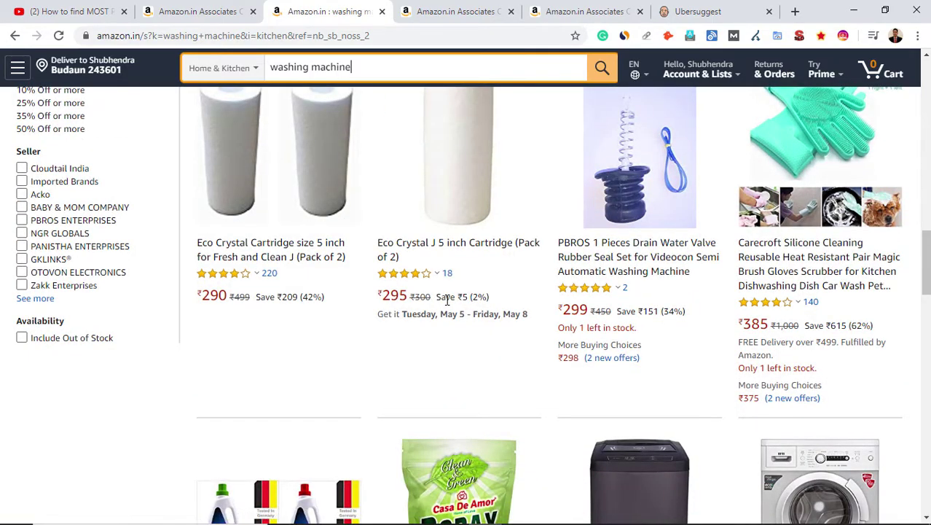
{"action": "scroll", "coordinate": [447, 300], "scroll_direction": "down", "scroll_amount": 3}
{"action": "scroll", "coordinate": [447, 306], "scroll_direction": "up", "scroll_amount": 15}
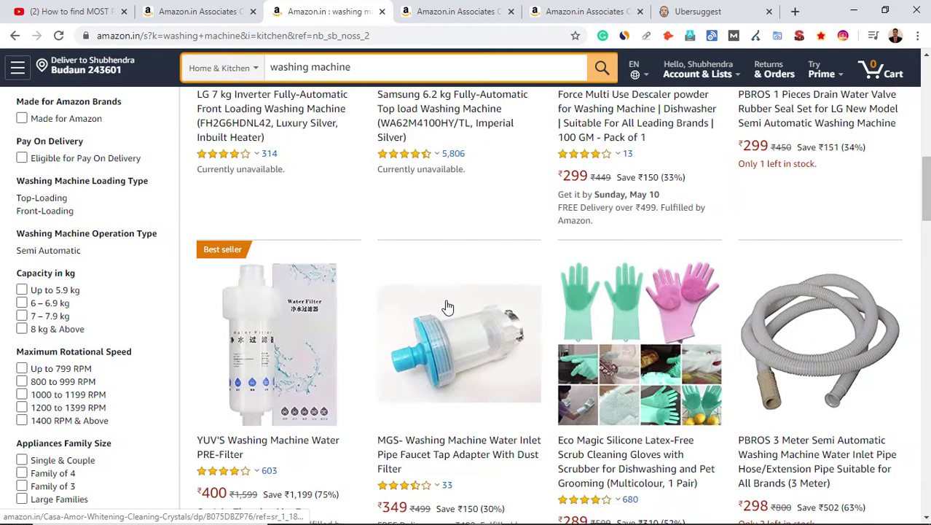
Return to Excel and enter 12000 as the washing machine's average selling price in E2
{"action": "key", "text": "alt+Tab"}
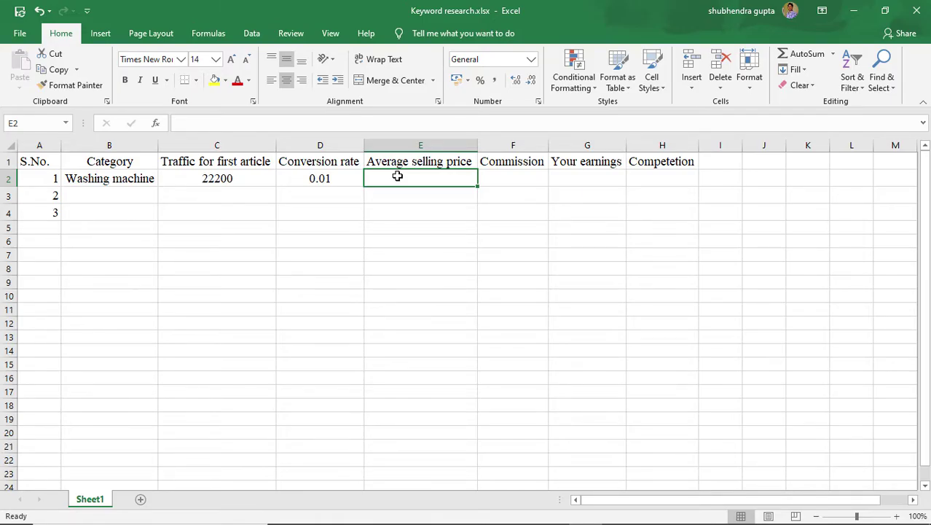
{"action": "type", "text": "12000"}
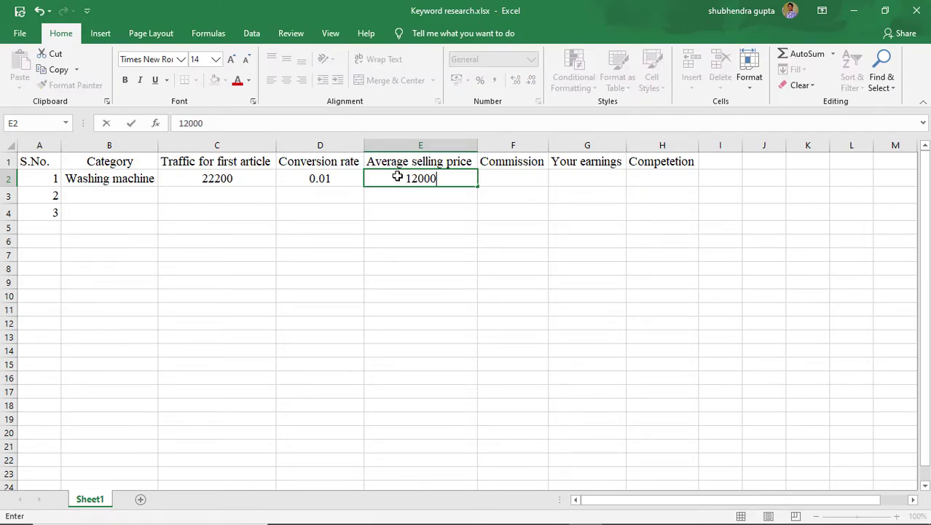
{"action": "left_click", "coordinate": [495, 177]}
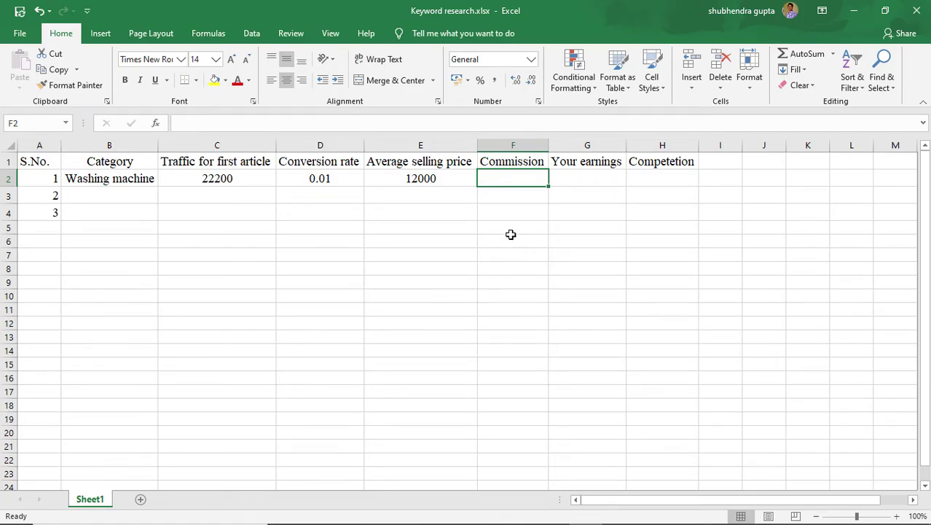
Check the kitchen appliances rate in the Amazon Associates fee schedule in Chrome, and enter 0.09 as the washing machine's commission in Excel
{"action": "left_click", "coordinate": [854, 10]}
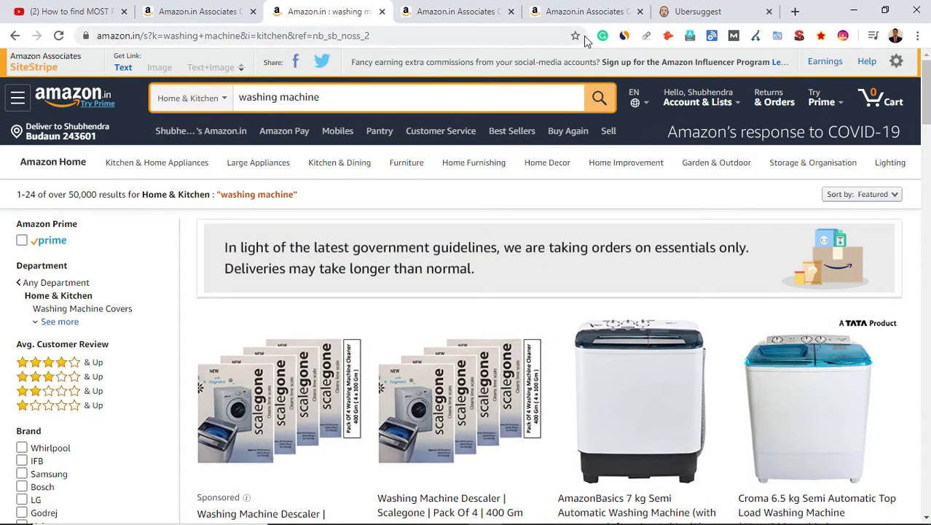
{"action": "left_click", "coordinate": [609, 11]}
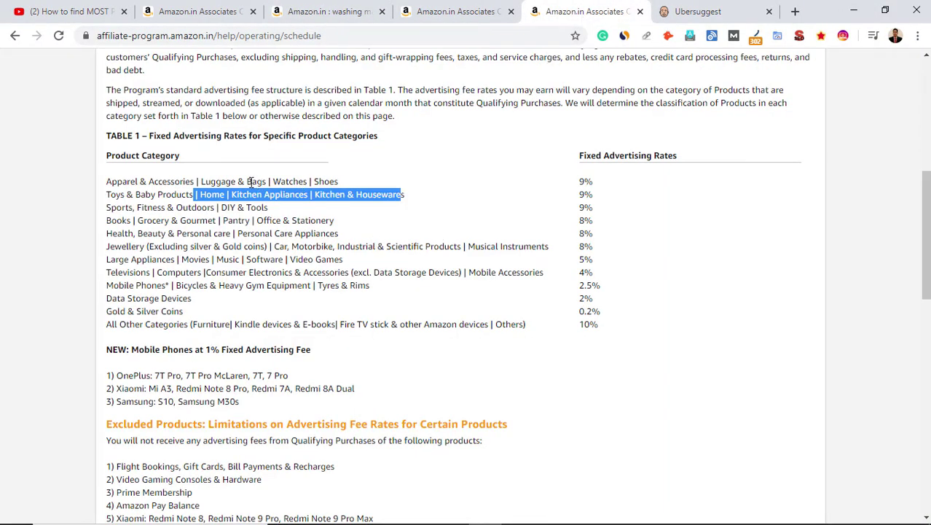
{"action": "left_click", "coordinate": [356, 185]}
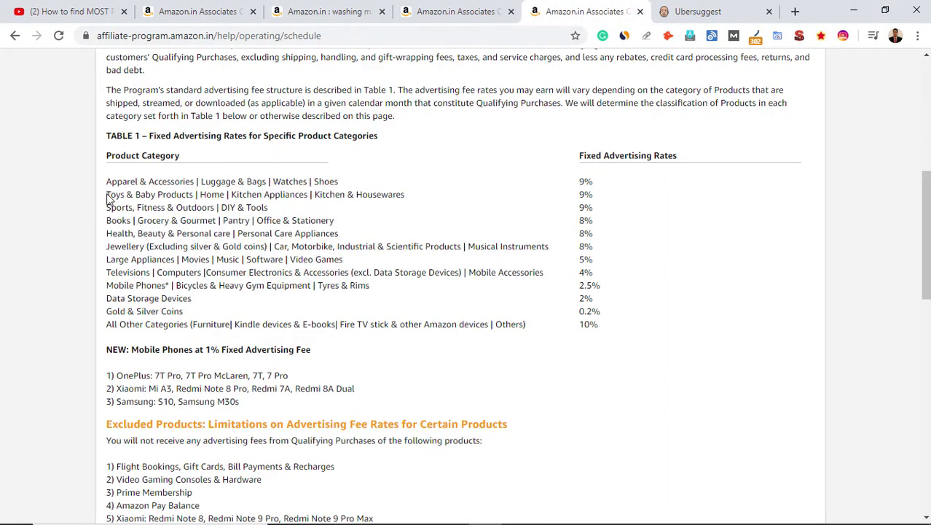
{"action": "left_click_drag", "start_coordinate": [106, 196], "coordinate": [414, 210]}
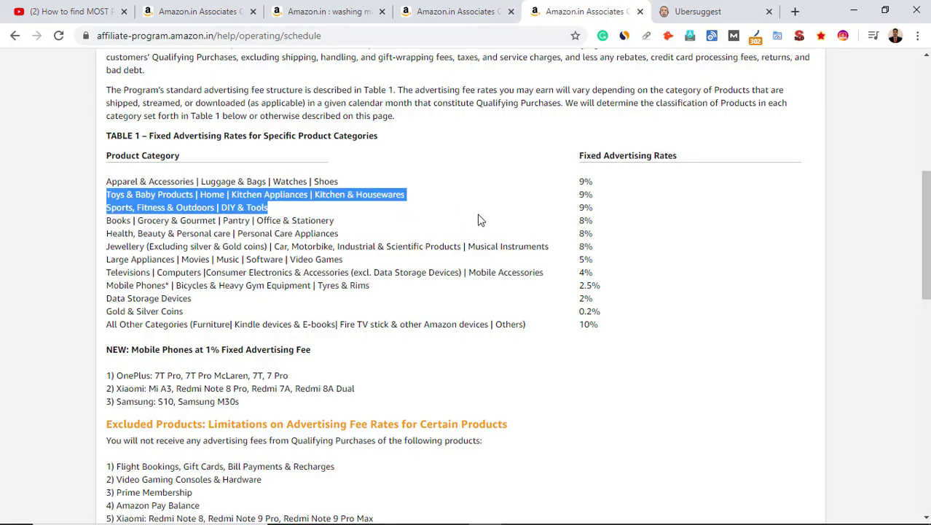
{"action": "left_click", "coordinate": [424, 200]}
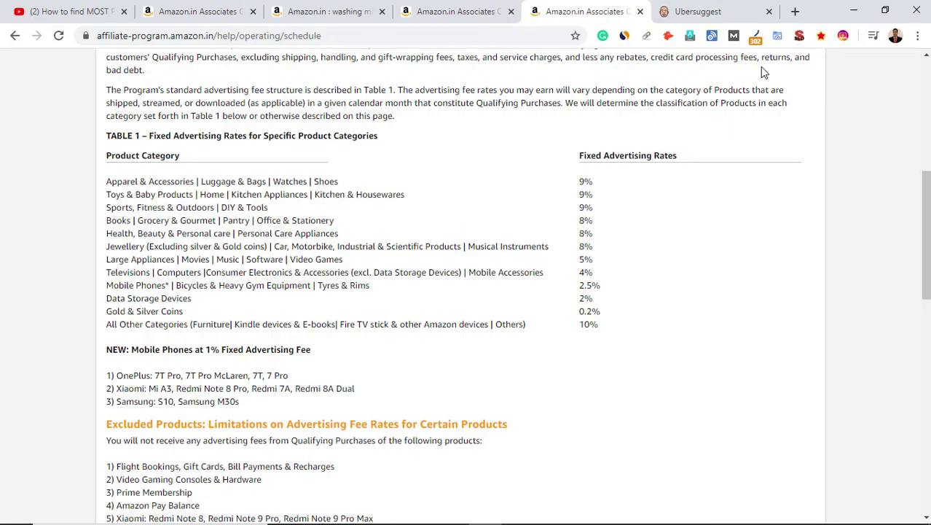
{"action": "left_click", "coordinate": [854, 10]}
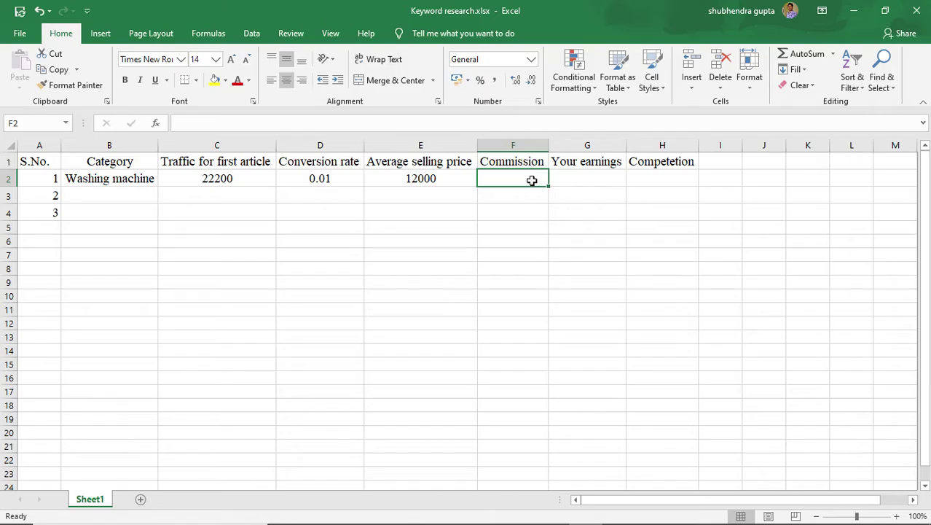
{"action": "type", "text": "0.09"}
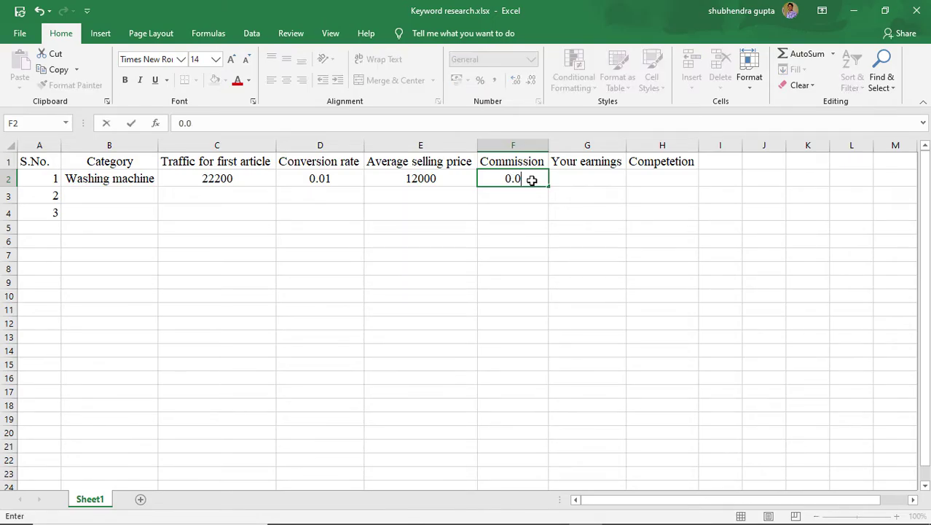
{"action": "left_click", "coordinate": [570, 181]}
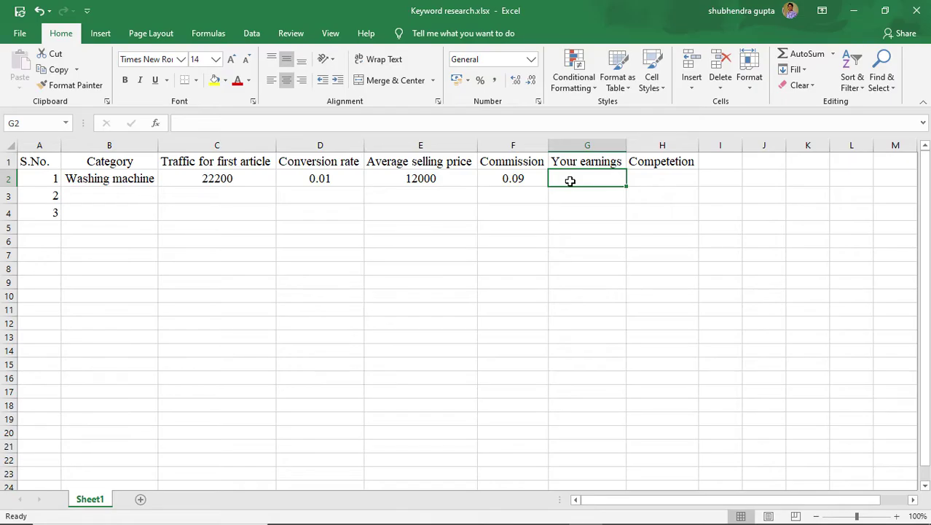
Calculate the washing machine's earnings in G2 with the formula =(C2*D2*E2*F2), multiplying traffic, conversion rate, average selling price and commission
{"action": "type", "text": "=("}
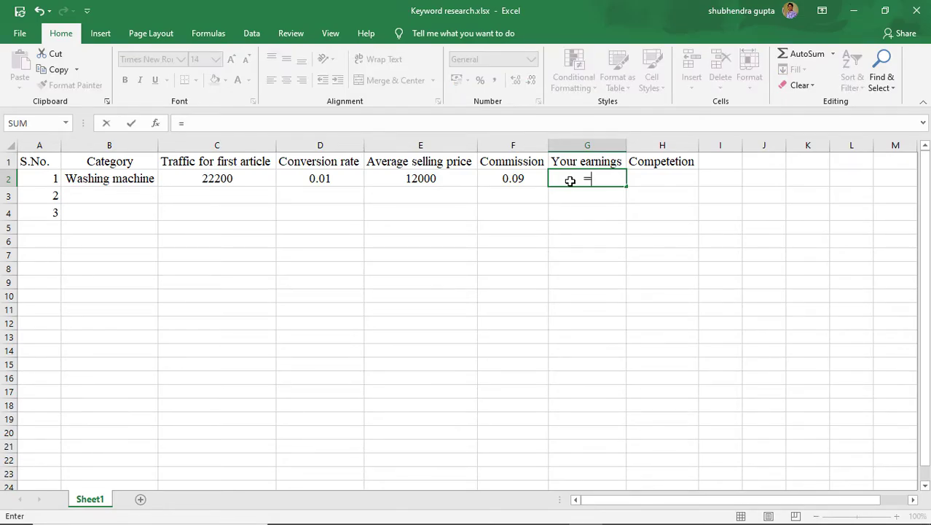
{"action": "left_click", "coordinate": [208, 181]}
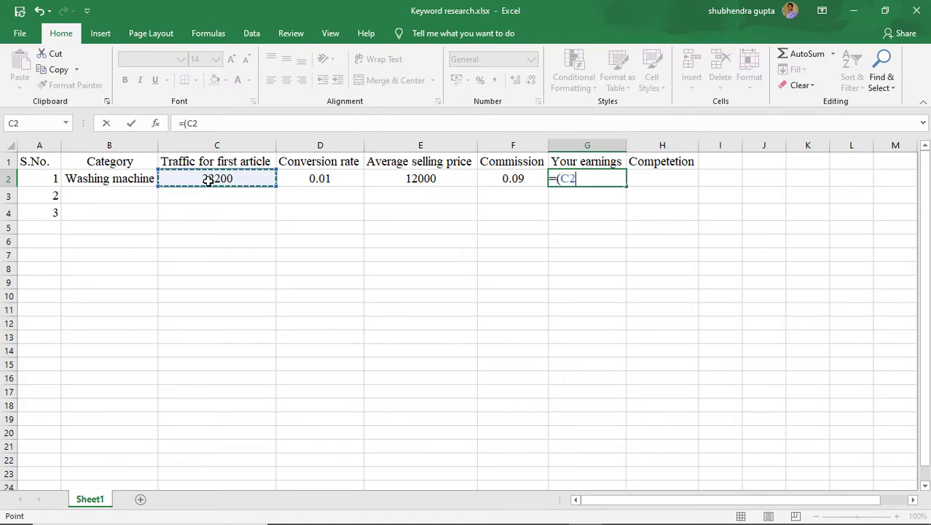
{"action": "type", "text": "*"}
{"action": "key", "text": "Right"}
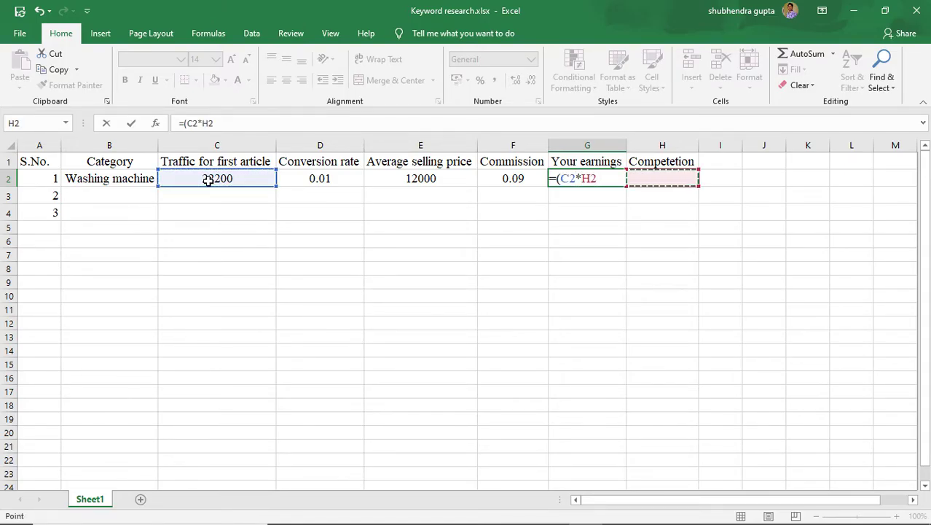
{"action": "left_click", "coordinate": [322, 181]}
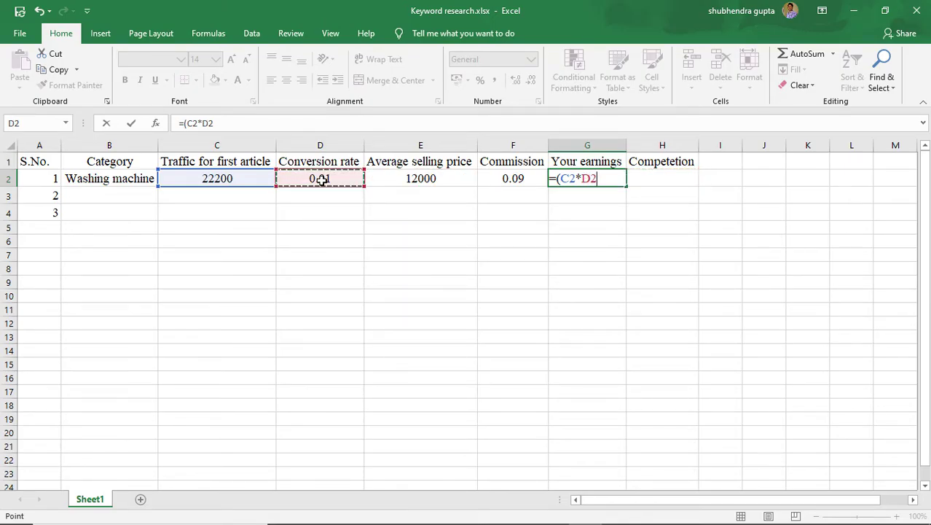
{"action": "type", "text": "*"}
{"action": "left_click", "coordinate": [412, 183]}
{"action": "type", "text": "*"}
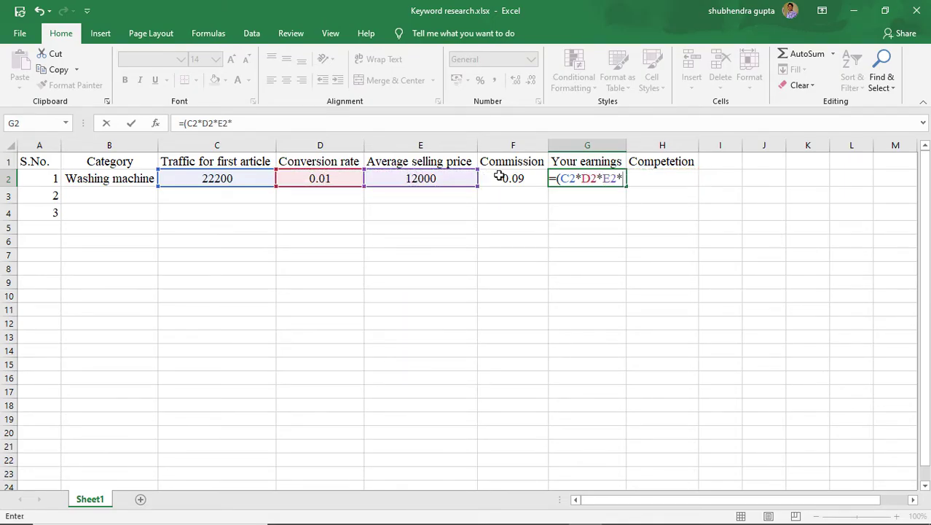
{"action": "left_click", "coordinate": [508, 180]}
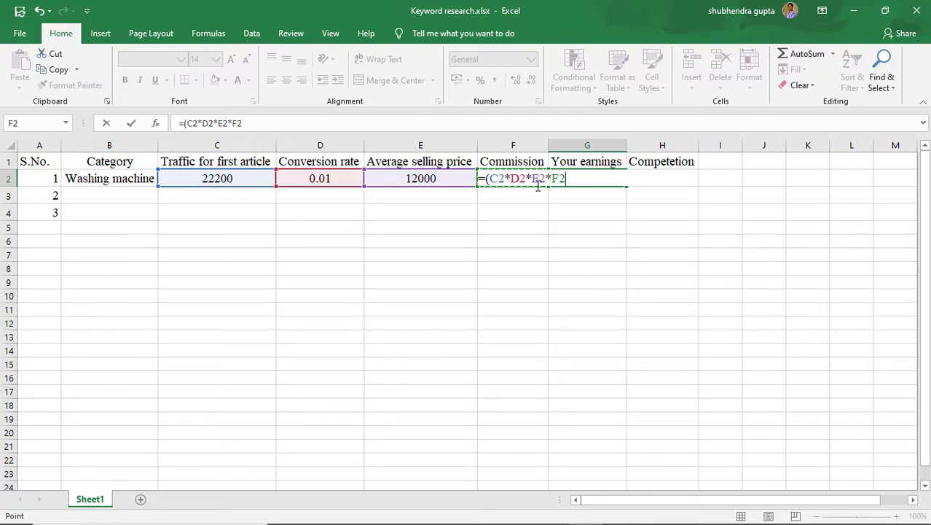
{"action": "type", "text": ")"}
{"action": "key", "text": "Return"}
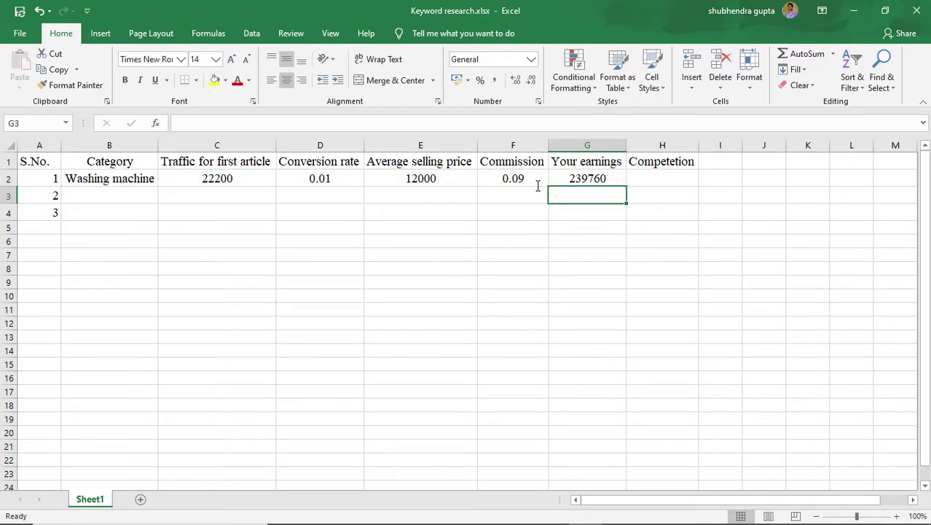
Set the washing machine's traffic for the first article in C2 to 500
{"action": "left_click", "coordinate": [587, 243]}
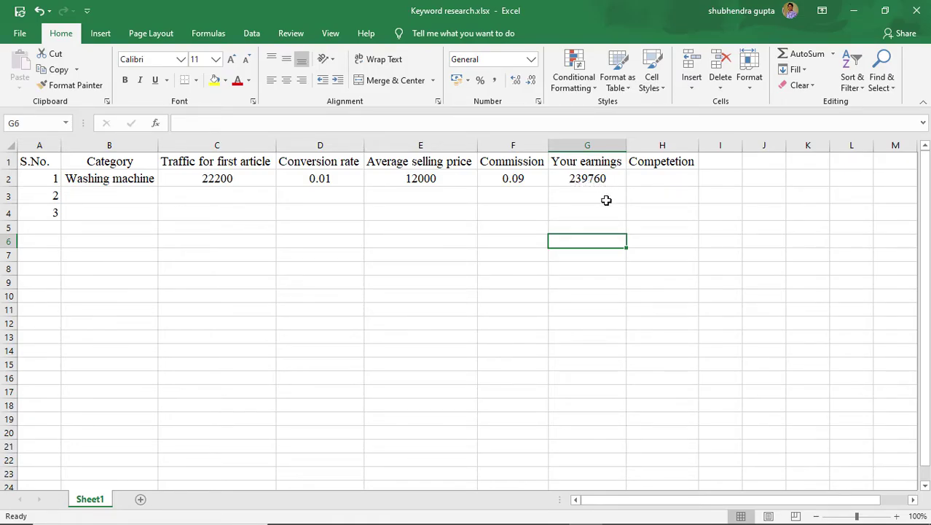
{"action": "left_click", "coordinate": [605, 197]}
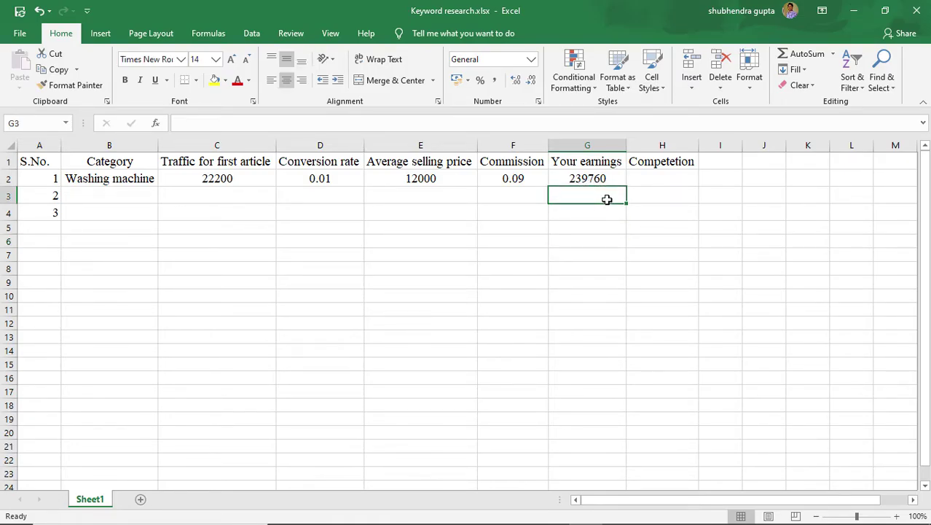
{"action": "left_click", "coordinate": [237, 180]}
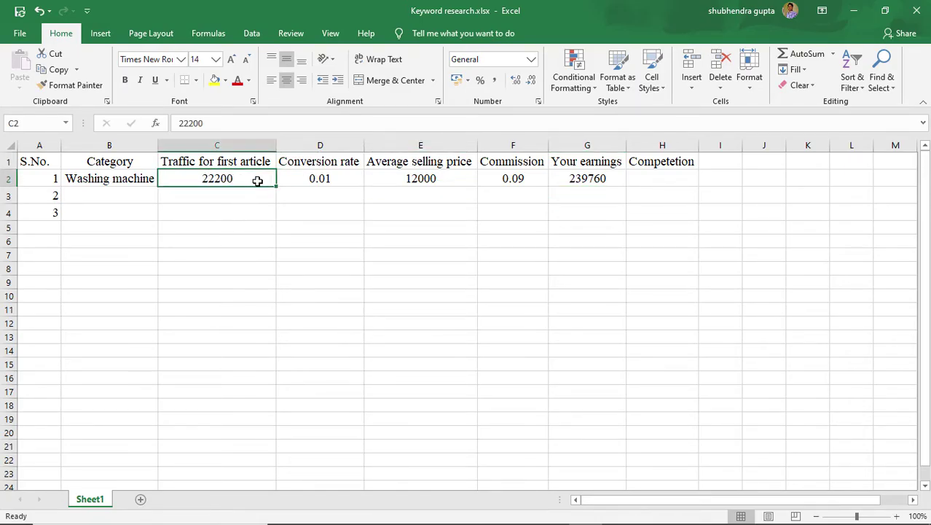
{"action": "type", "text": "500"}
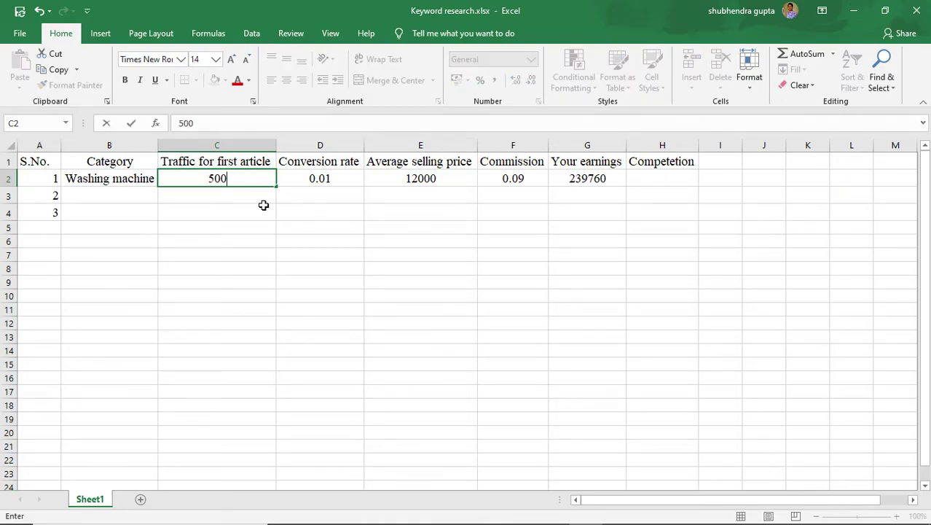
{"action": "left_click", "coordinate": [288, 255]}
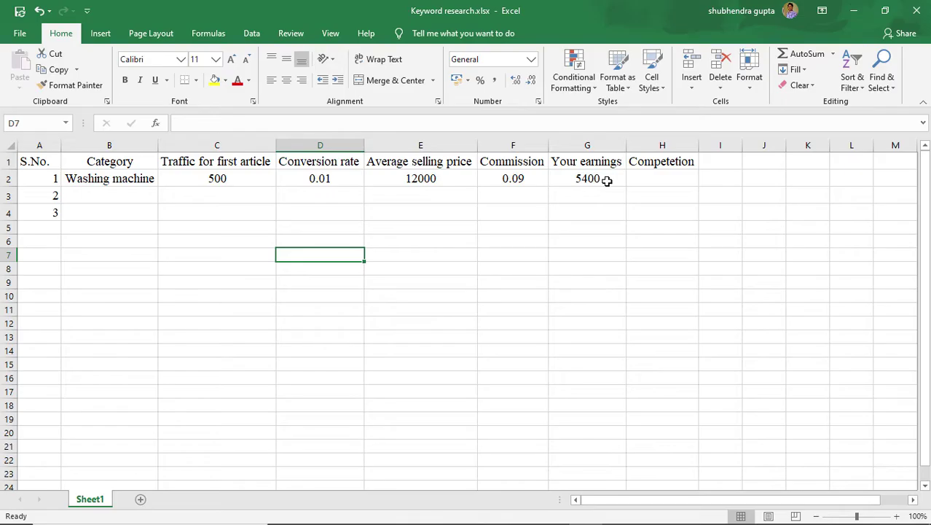
Enter High as the washing machine's competition level in H2
{"action": "left_click", "coordinate": [337, 181]}
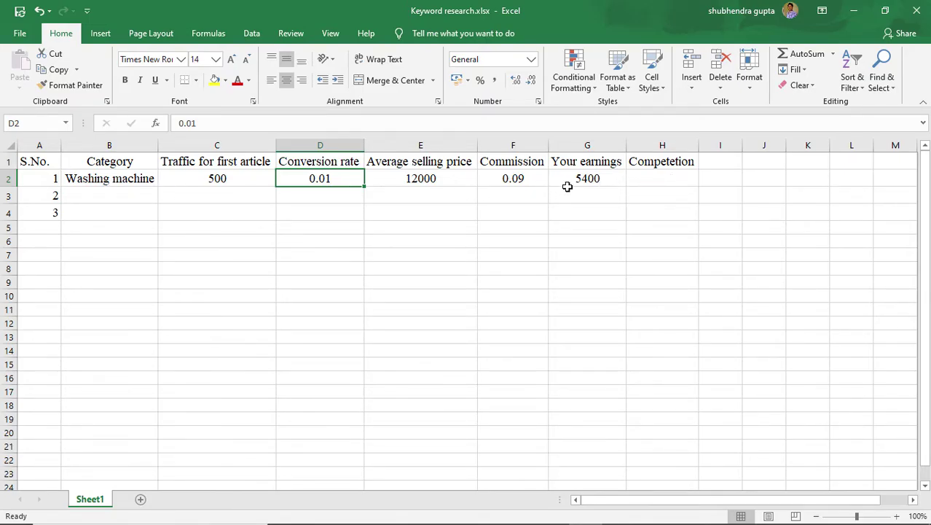
{"action": "left_click", "coordinate": [658, 178]}
{"action": "type", "text": "High"}
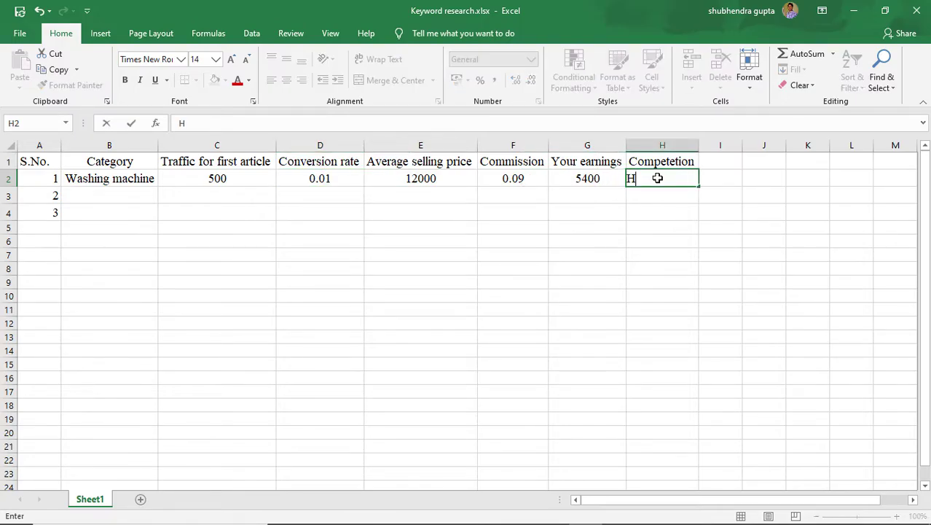
{"action": "left_click", "coordinate": [677, 244]}
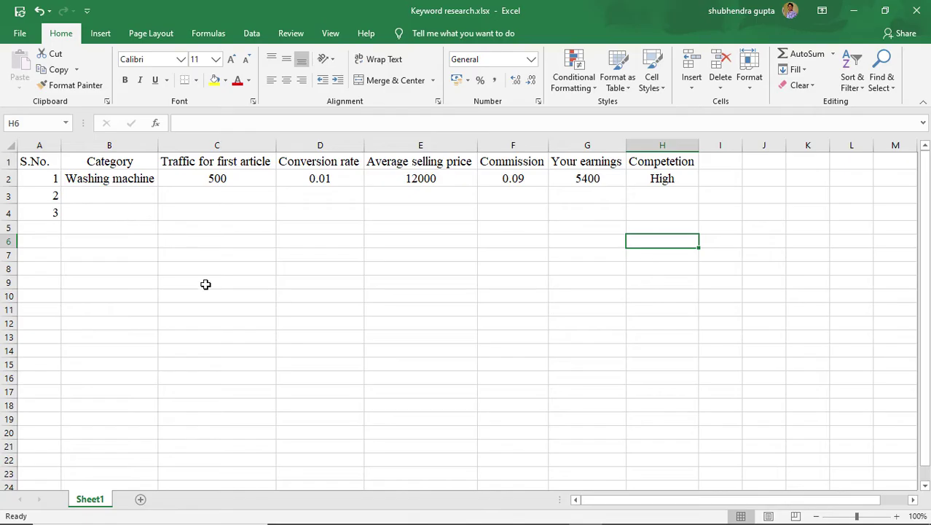
{"action": "left_click", "coordinate": [115, 196]}
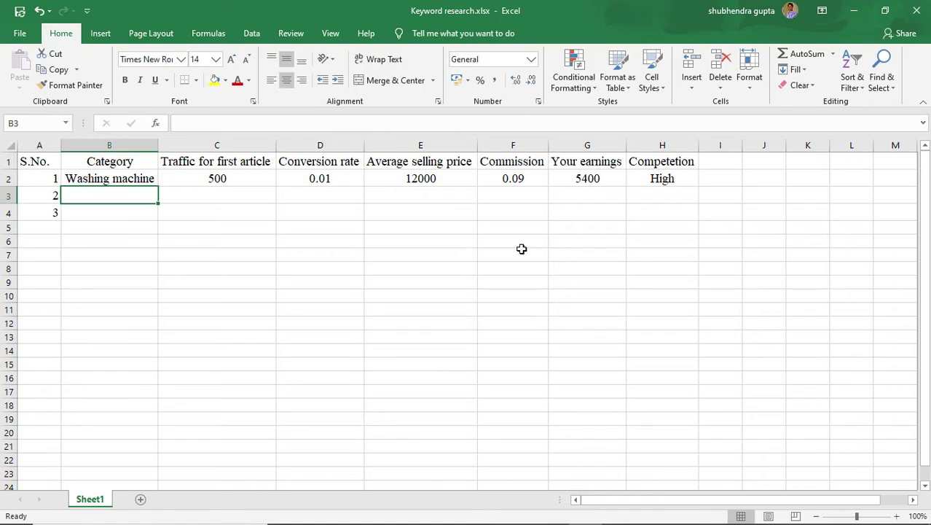
{"action": "left_click", "coordinate": [139, 181]}
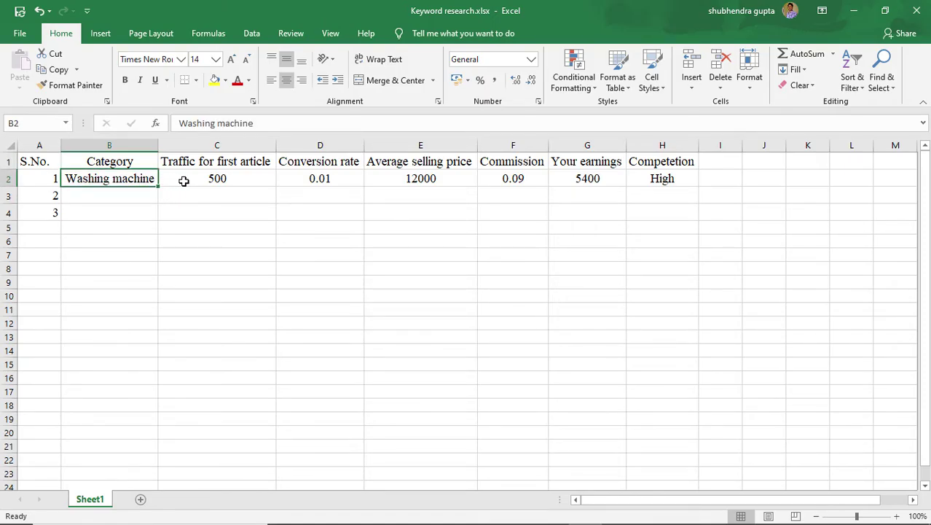
{"action": "left_click", "coordinate": [228, 188]}
{"action": "left_click", "coordinate": [354, 187]}
{"action": "left_click", "coordinate": [436, 183]}
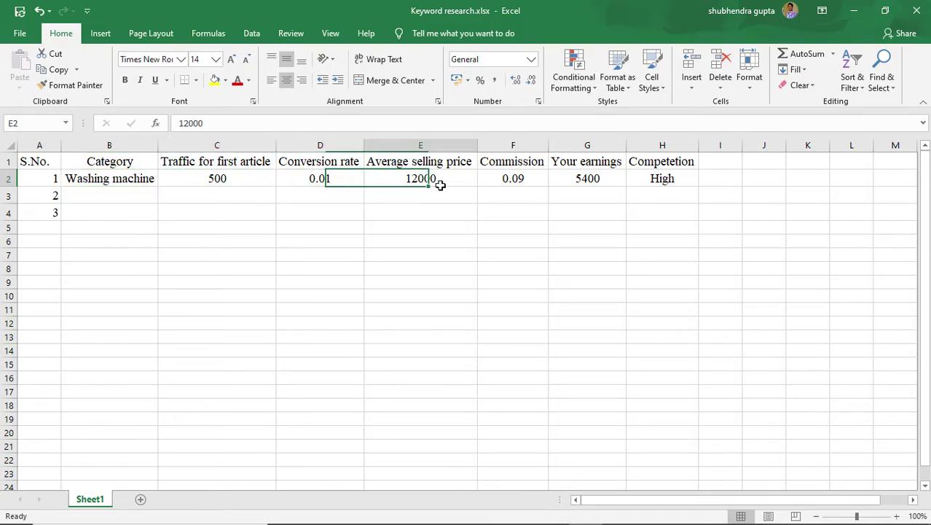